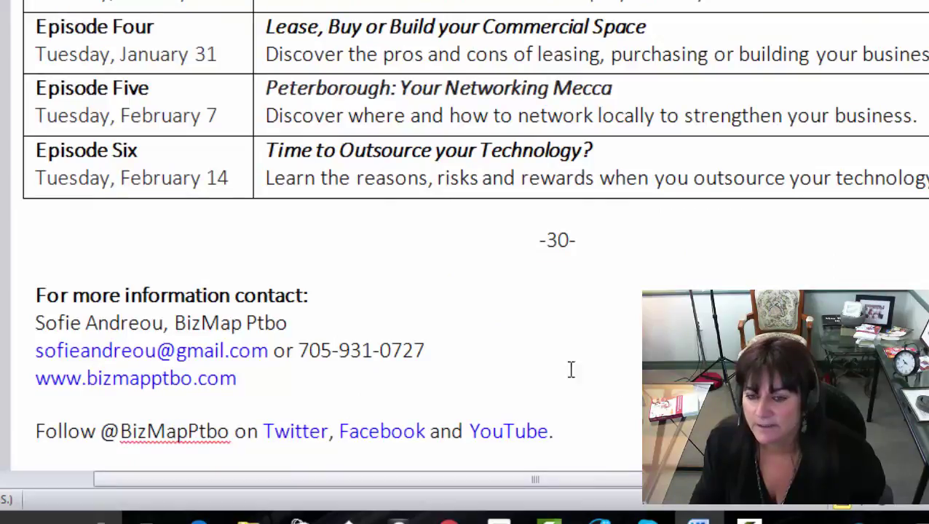
# Step: Select the whole press release, headline through episode table, and return to the LinkedIn draft
pyautogui.moveTo(729, 179); pyautogui.dragTo(75, 29)
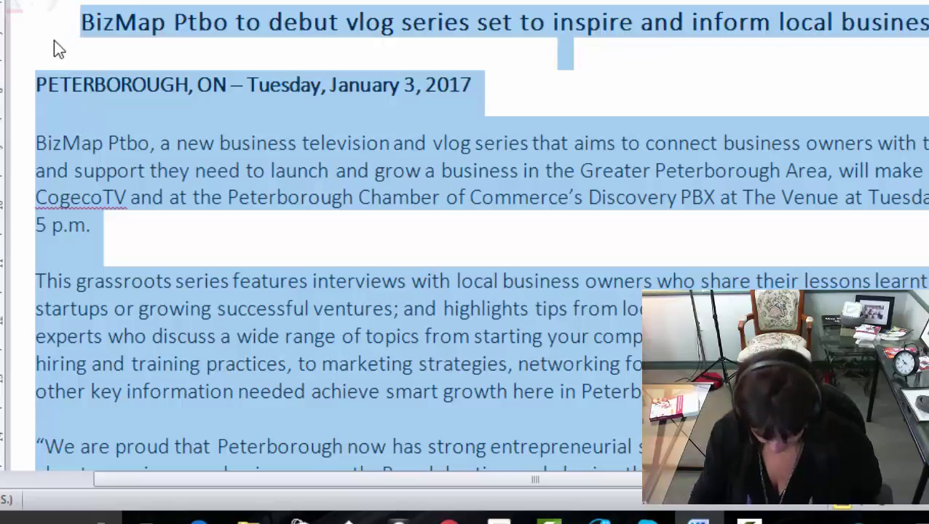
pyautogui.scroll(-8, 285, 145)
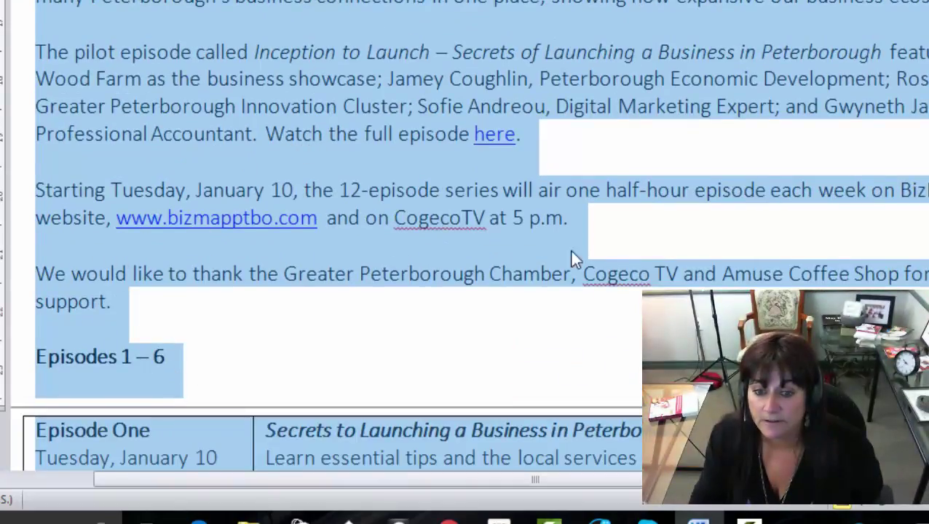
pyautogui.scroll(-3, 515, 255)
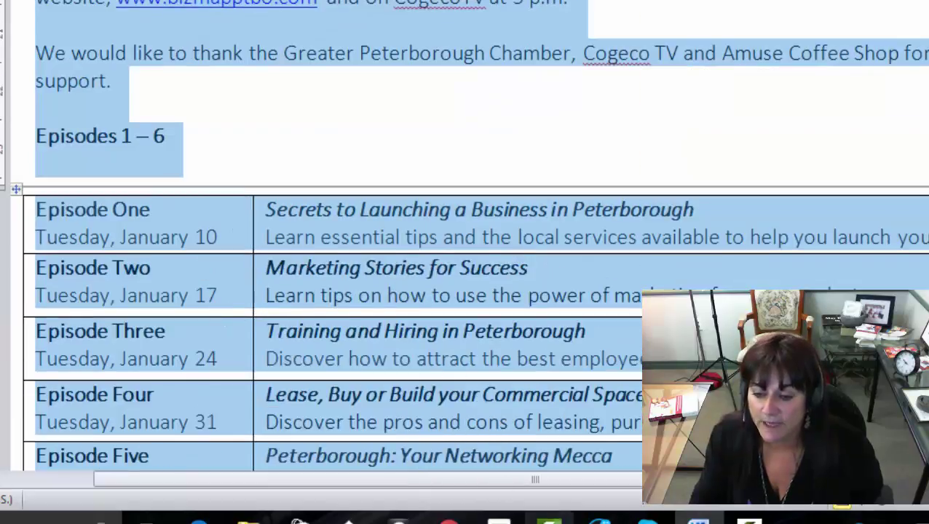
pyautogui.click(450, 521)
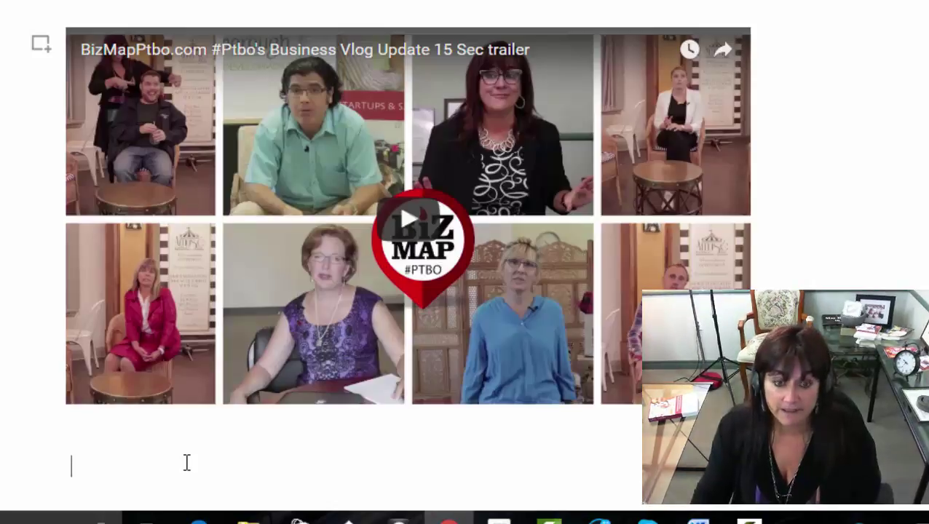
# Step: Delete the pasted release's dateline and blank line, starting the body on its own line
pyautogui.scroll(-2, 408, 292)
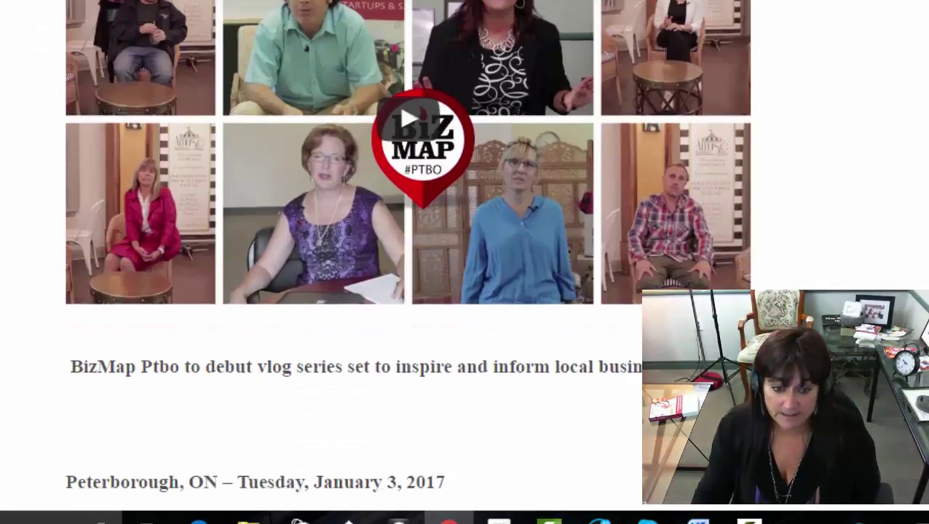
pyautogui.scroll(-2, 582, 325)
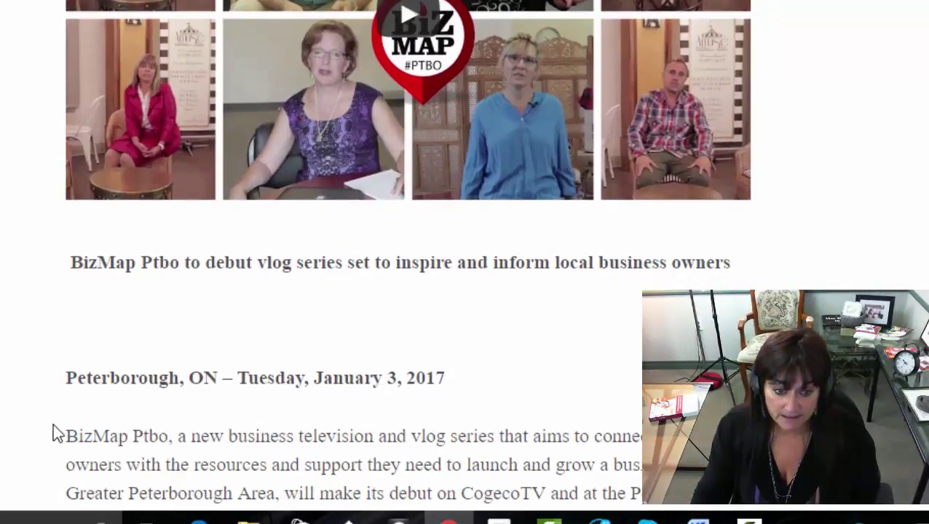
pyautogui.moveTo(67, 435); pyautogui.dragTo(49, 322)
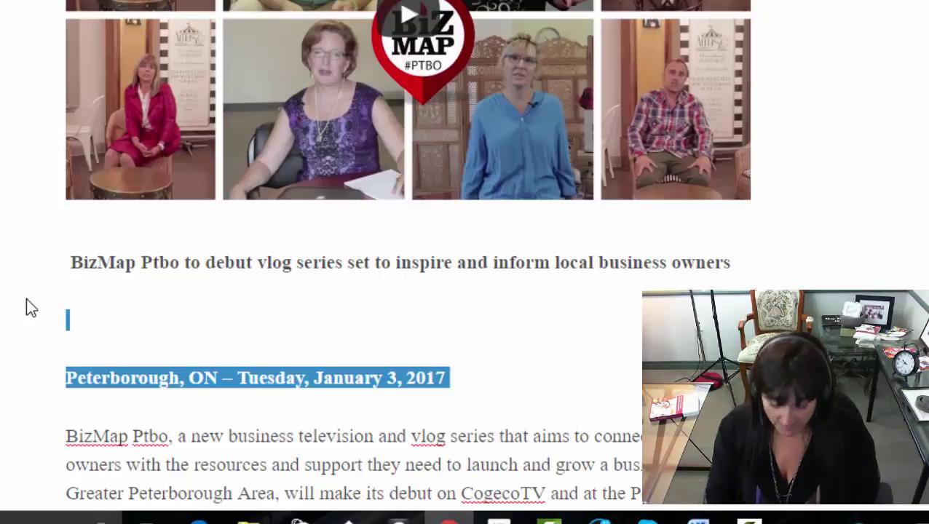
pyautogui.press('BackSpace')
pyautogui.press('BackSpace')
pyautogui.press('BackSpace')
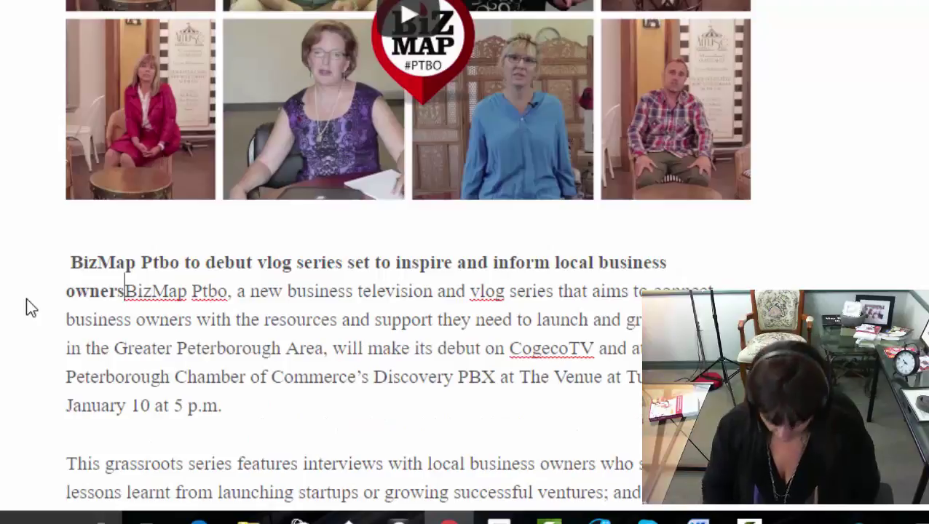
pyautogui.press('Return')
pyautogui.scroll(-5, 191, 321)
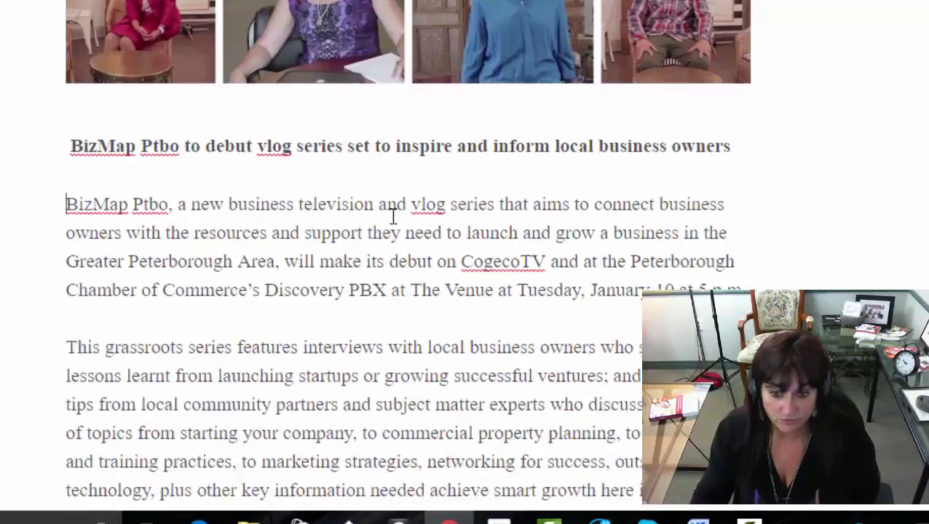
pyautogui.scroll(-5, 400, 195)
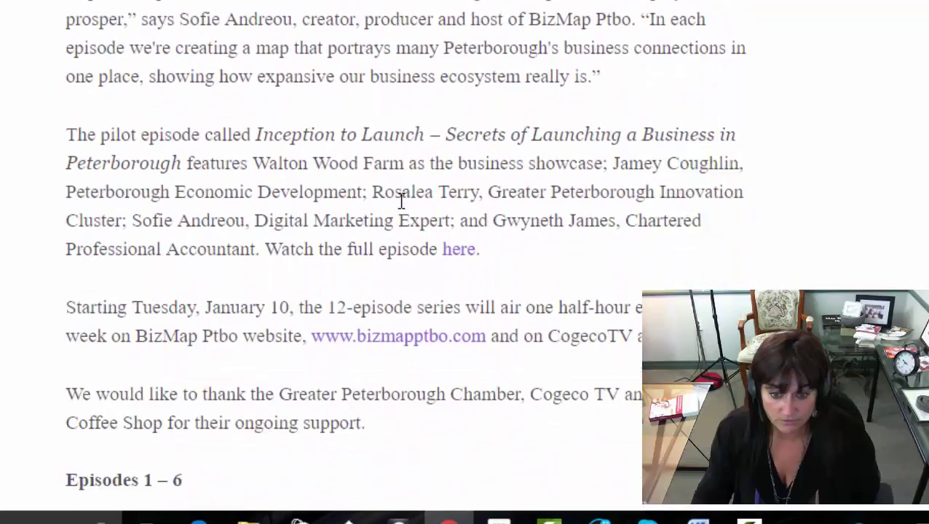
pyautogui.scroll(-1, 405, 205)
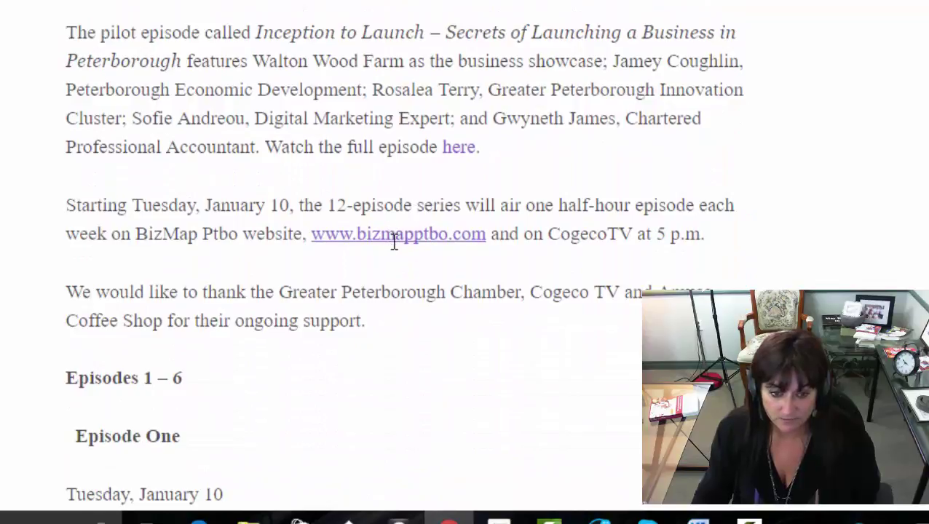
pyautogui.scroll(-9, 393, 242)
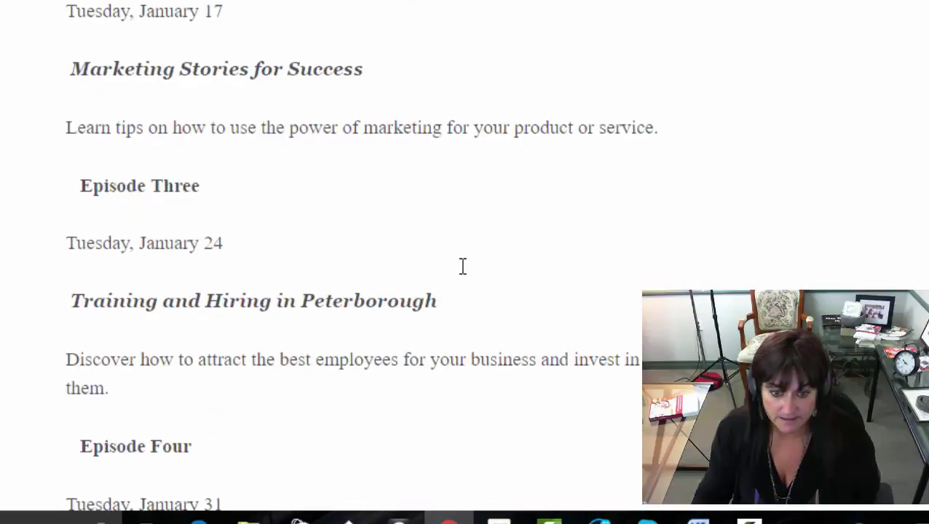
pyautogui.scroll(-5, 475, 271)
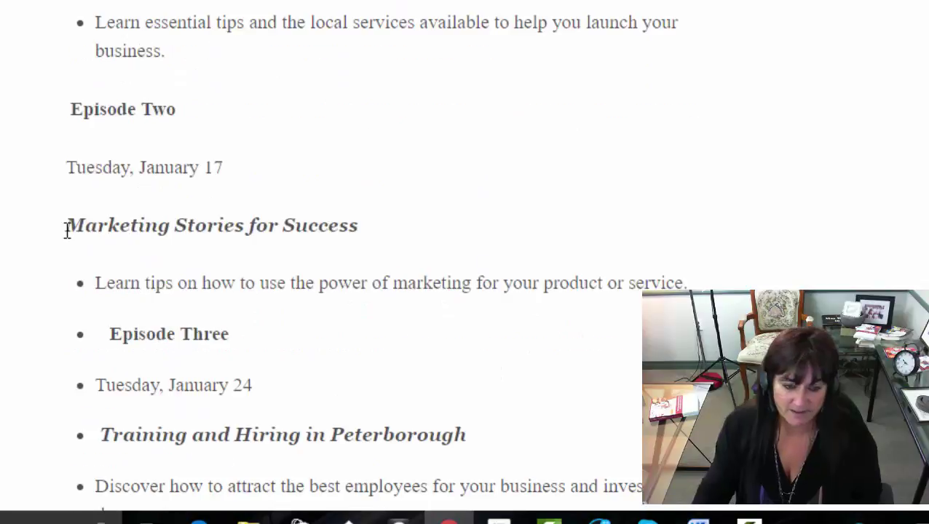
pyautogui.scroll(-8, 168, 166)
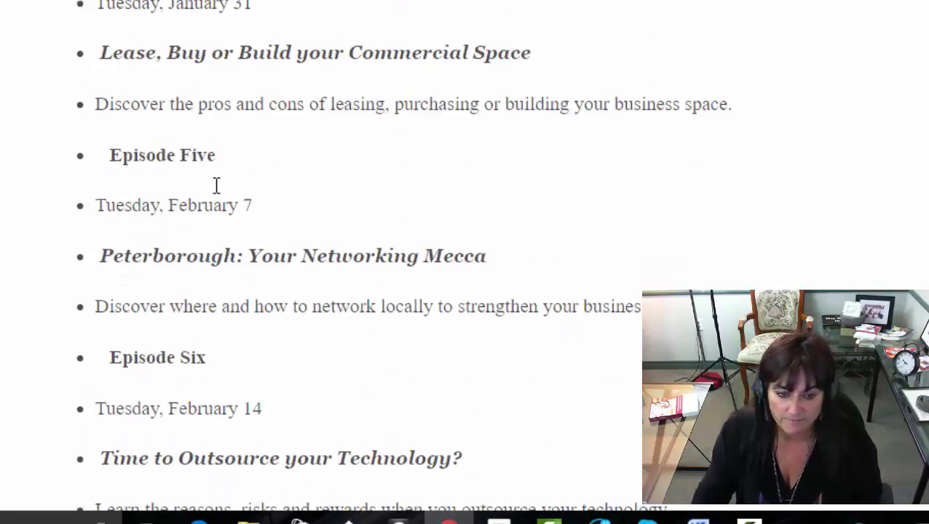
pyautogui.scroll(-1, 307, 289)
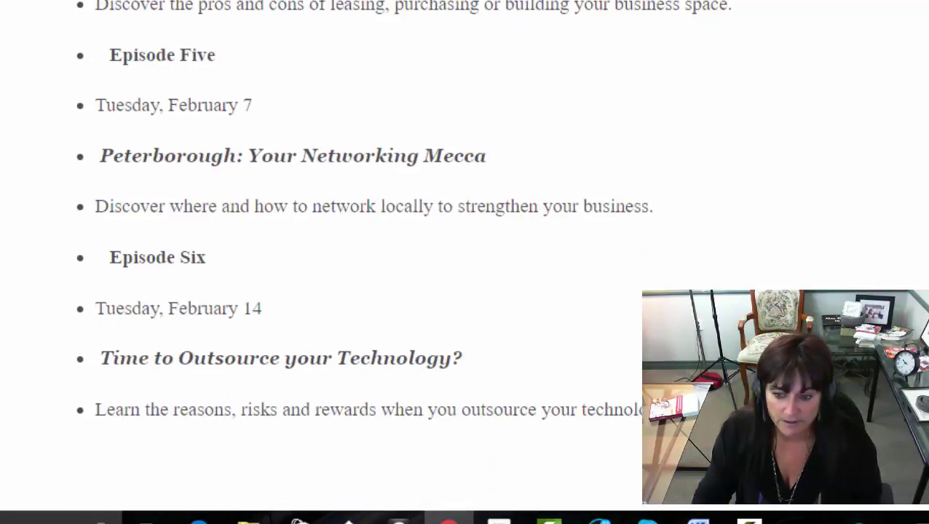
# Step: Delete the bulleted Episodes 1 – 6 list, leaving the thank-you paragraph last
pyautogui.moveTo(481, 437); pyautogui.dragTo(54, 201)
pyautogui.press('BackSpace')
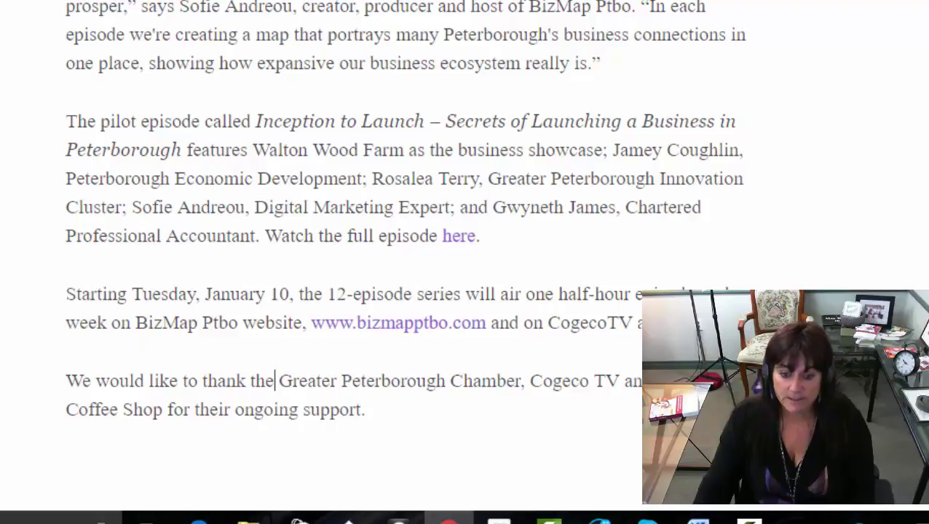
pyautogui.click(278, 381)
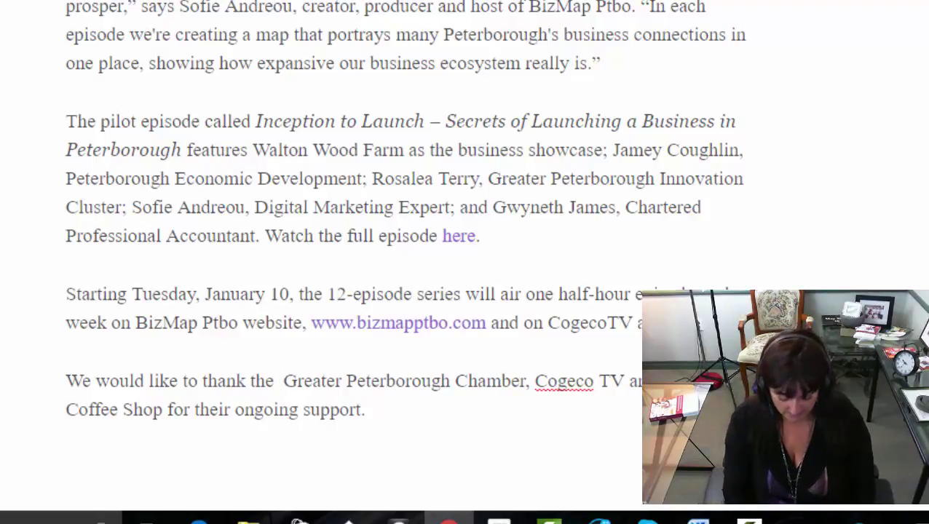
pyautogui.write('@')
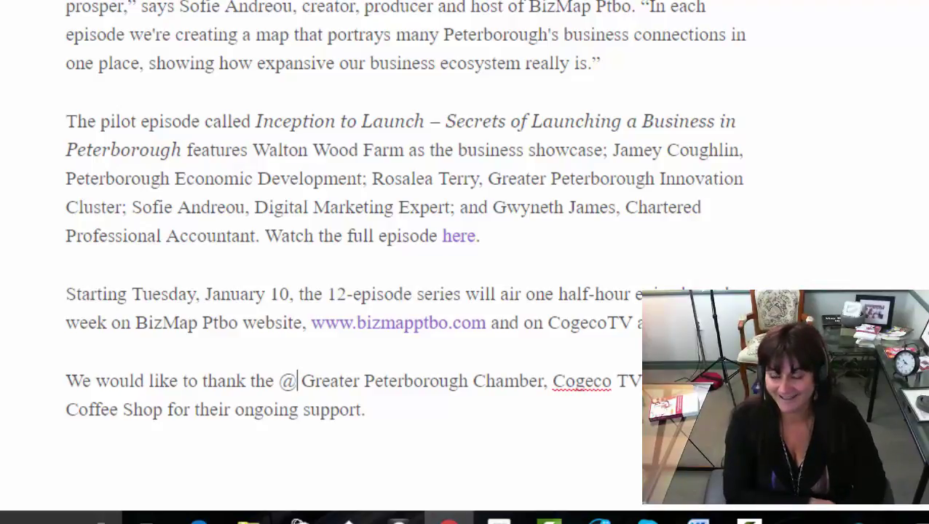
pyautogui.write('greater')
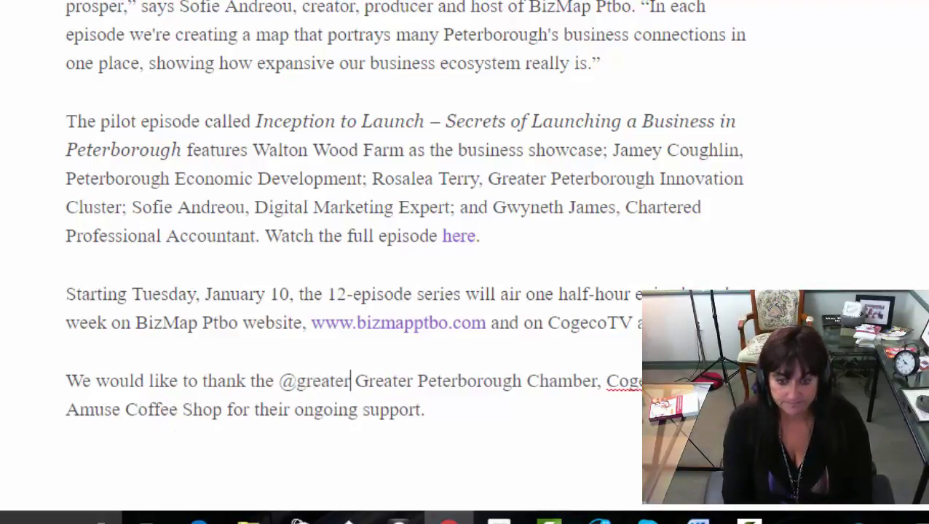
pyautogui.write(' Peter')
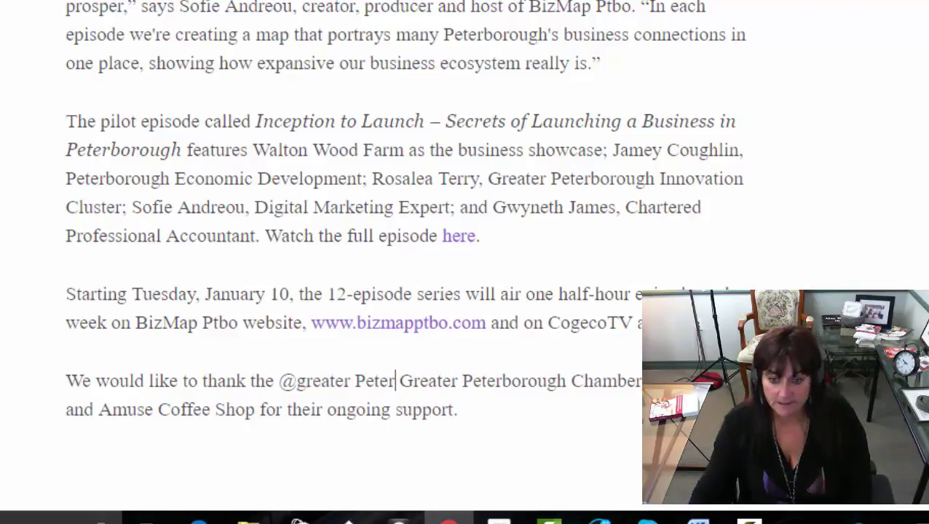
pyautogui.moveTo(398, 381); pyautogui.dragTo(280, 382)
pyautogui.press('BackSpace')
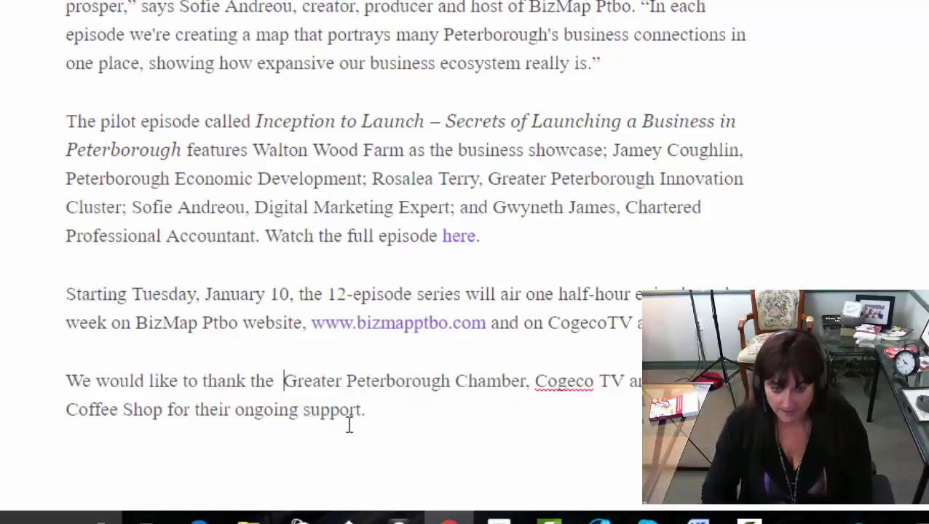
pyautogui.press('BackSpace')
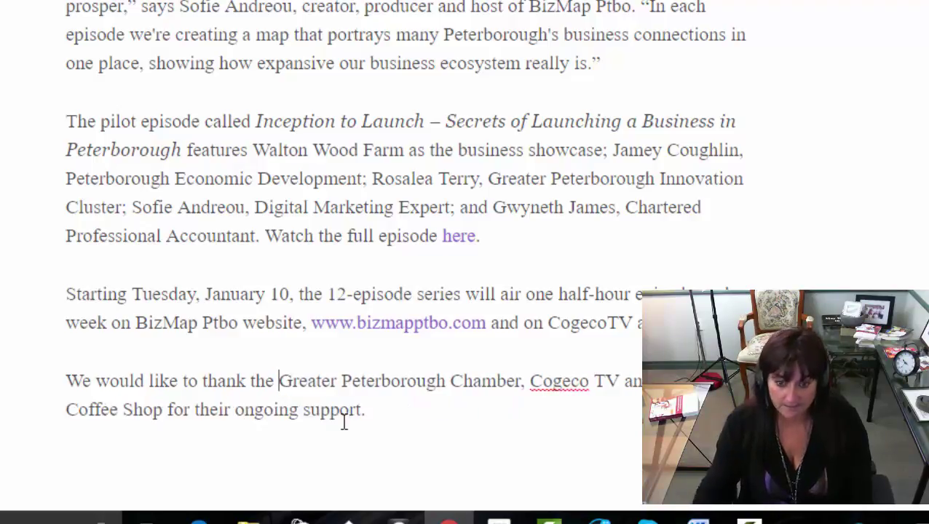
pyautogui.click(524, 384)
pyautogui.moveTo(521, 384); pyautogui.dragTo(279, 384)
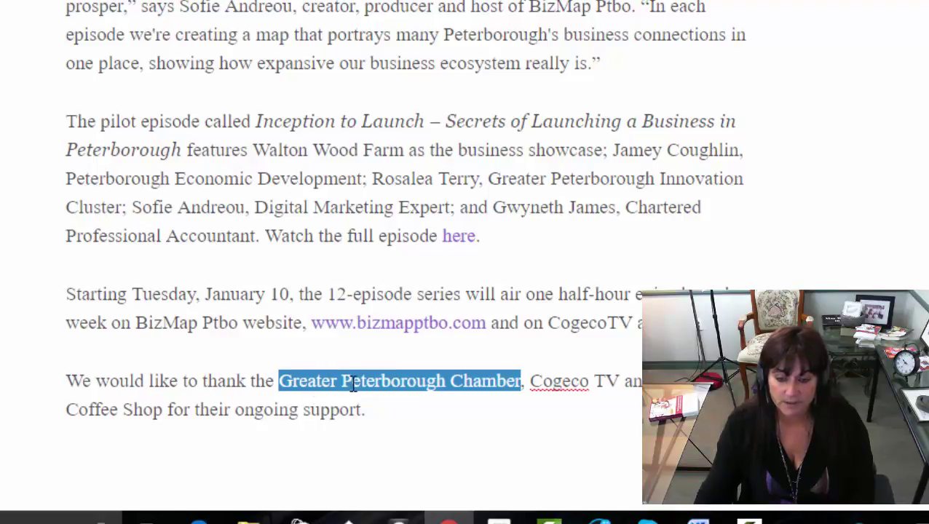
pyautogui.hotkey('ctrl', 'k')
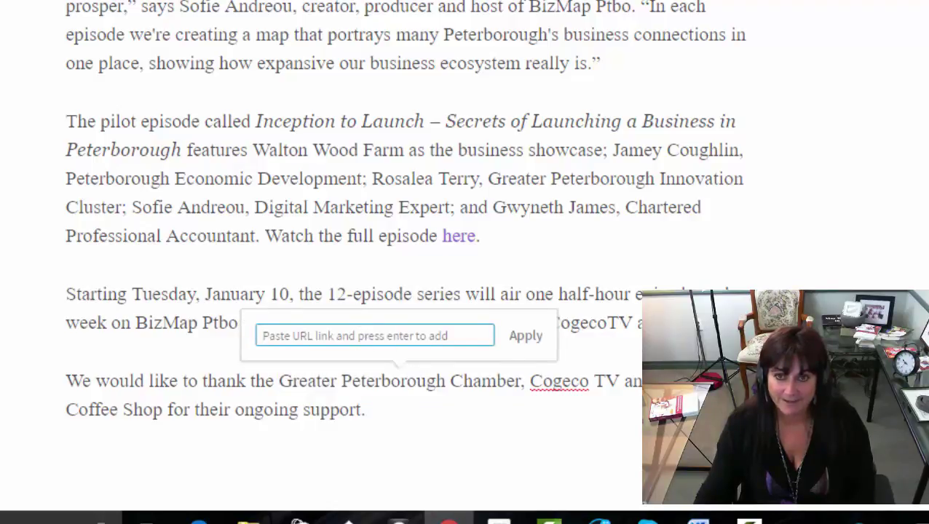
pyautogui.press('Escape')
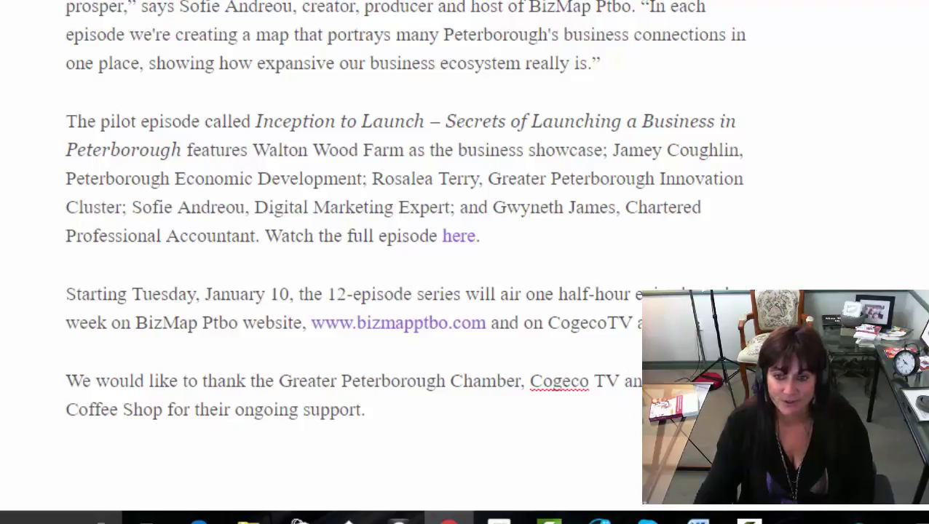
pyautogui.scroll(3, 406, 255)
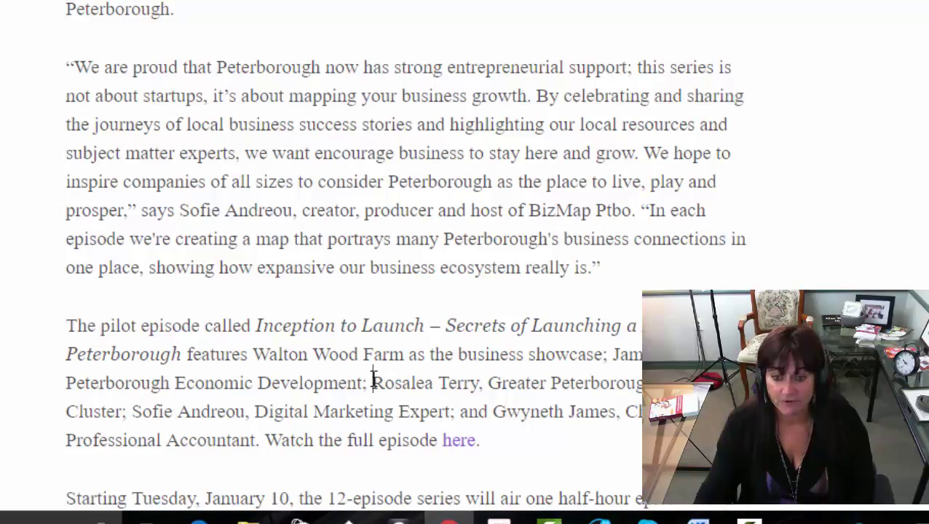
pyautogui.moveTo(372, 379); pyautogui.dragTo(477, 377)
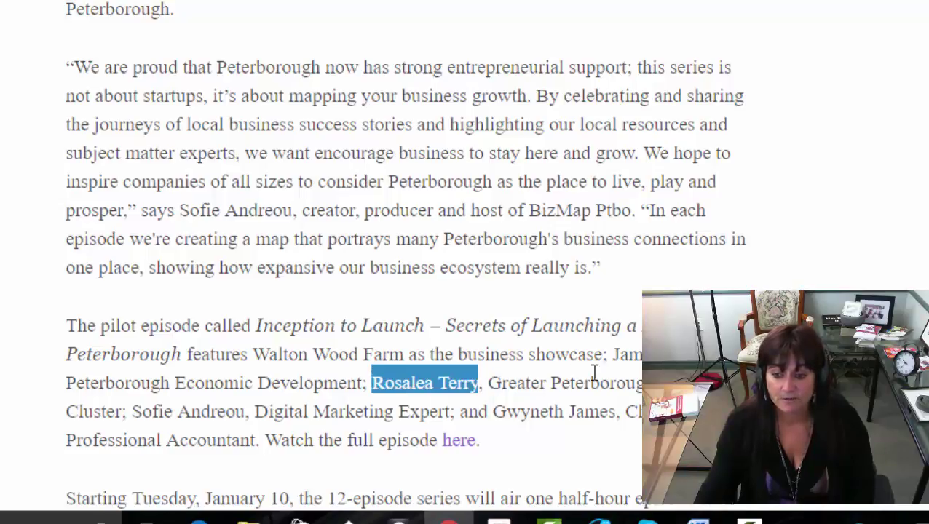
pyautogui.moveTo(616, 354); pyautogui.dragTo(644, 354)
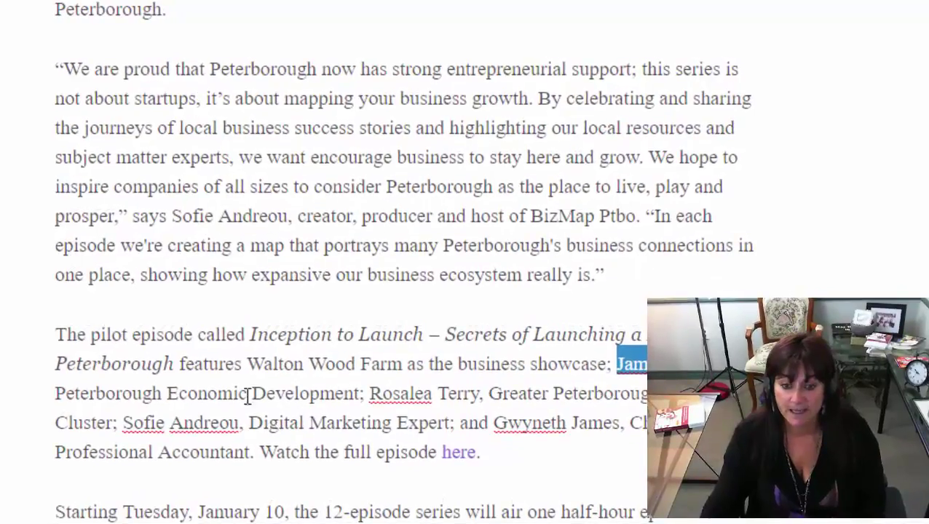
pyautogui.moveTo(55, 394); pyautogui.dragTo(362, 397)
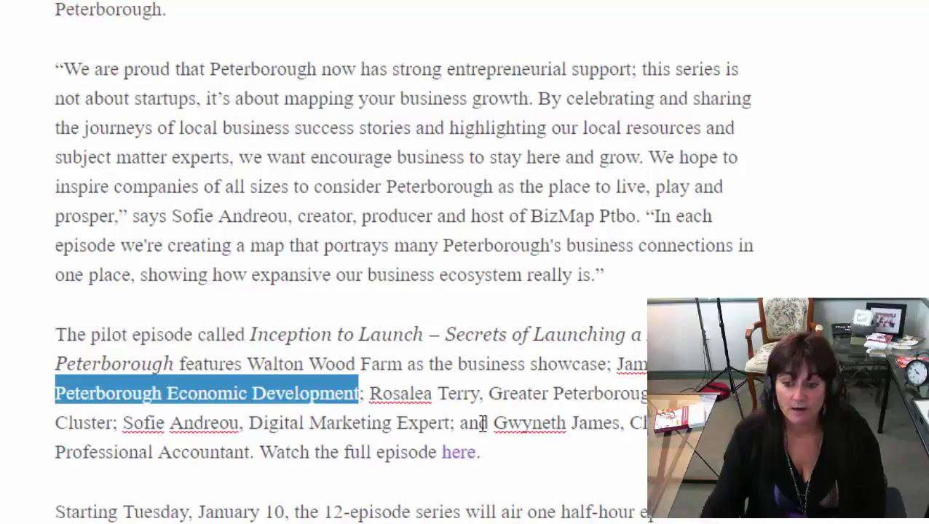
pyautogui.moveTo(494, 425); pyautogui.dragTo(623, 427)
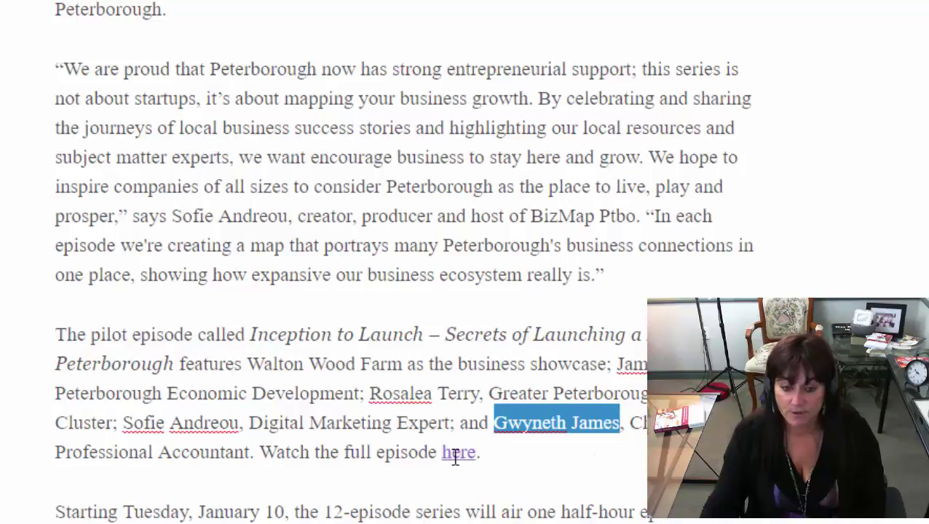
pyautogui.click(519, 453)
pyautogui.scroll(-3, 573, 448)
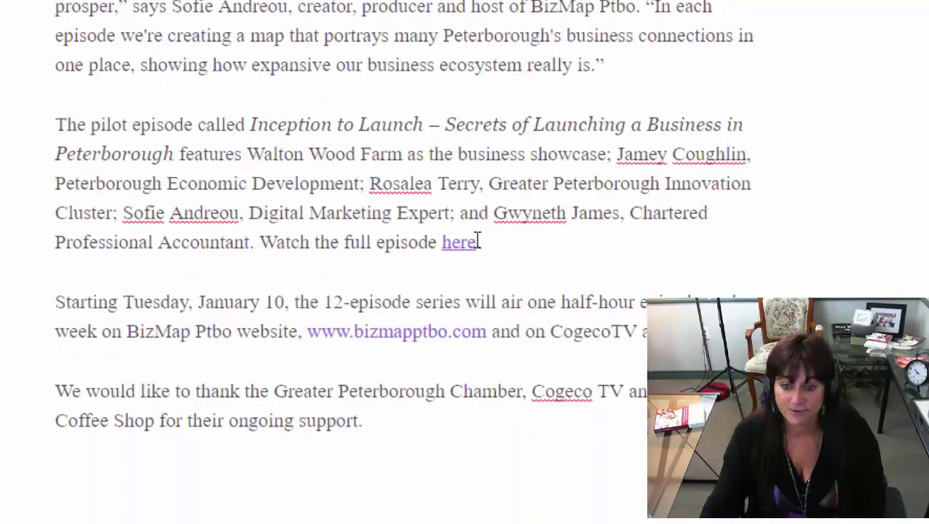
pyautogui.moveTo(482, 333); pyautogui.dragTo(318, 344)
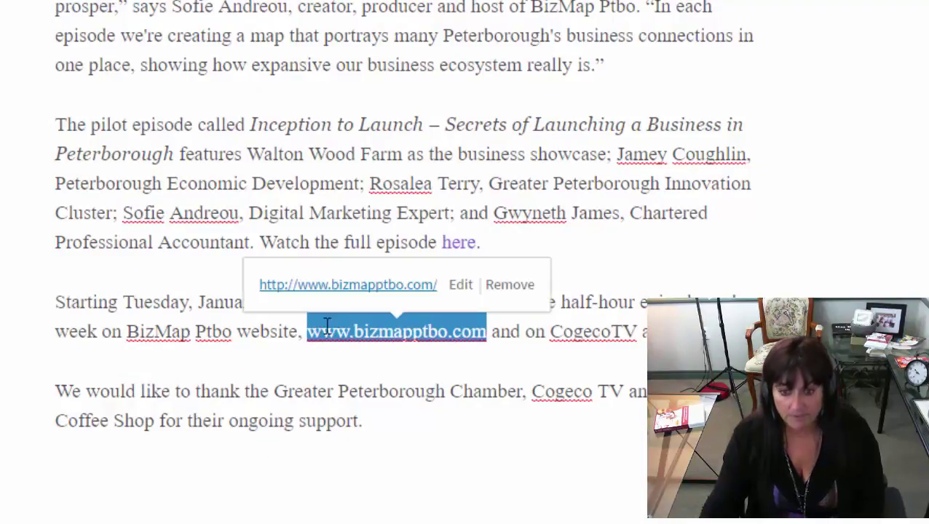
pyautogui.click(449, 243)
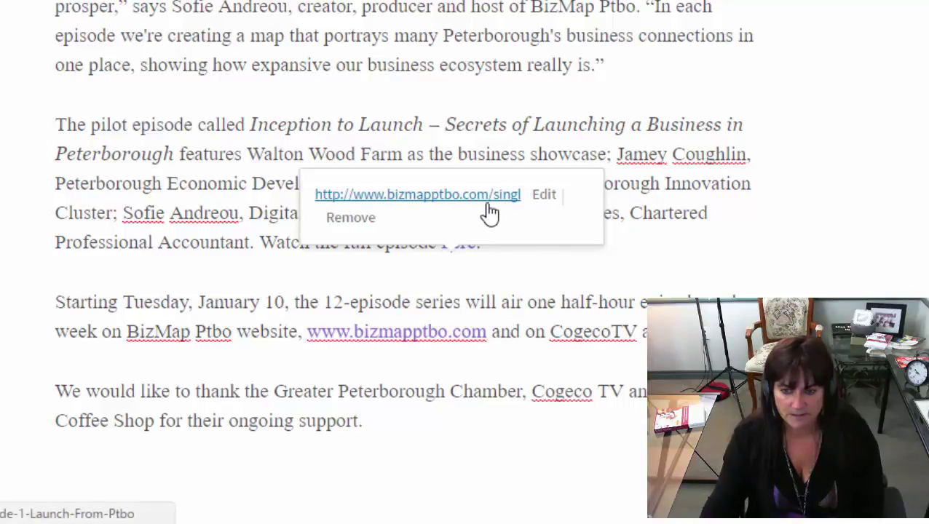
pyautogui.click(544, 195)
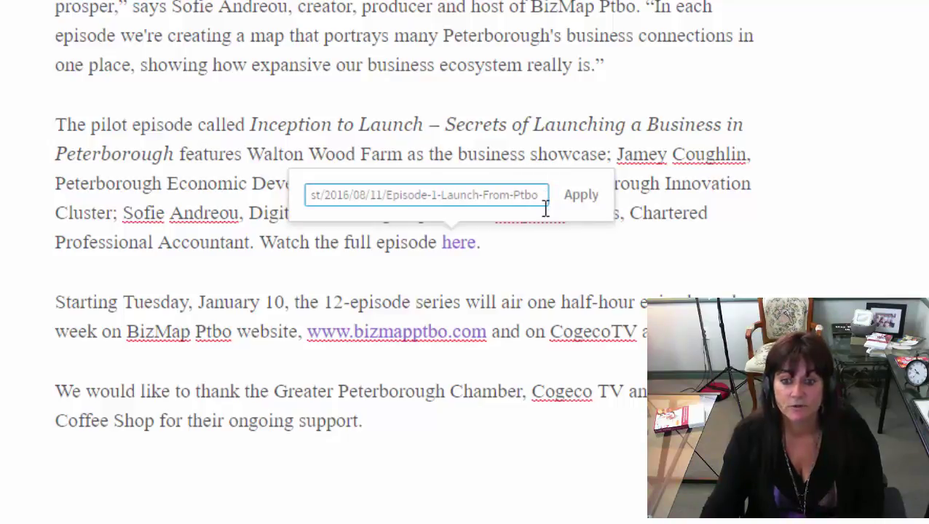
pyautogui.click(634, 251)
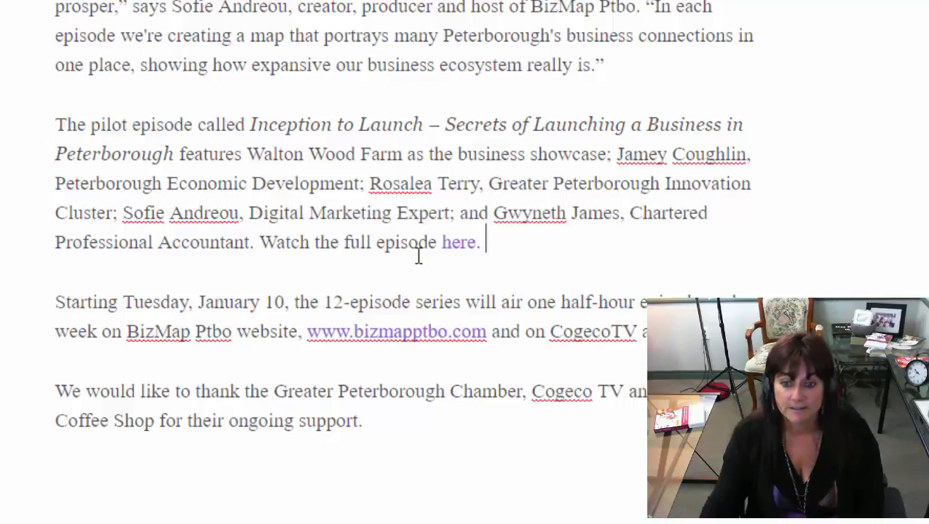
# Step: Add ' on January 10th' after the 'here' link in the pilot sentence
pyautogui.click(475, 243)
pyautogui.write('on ')
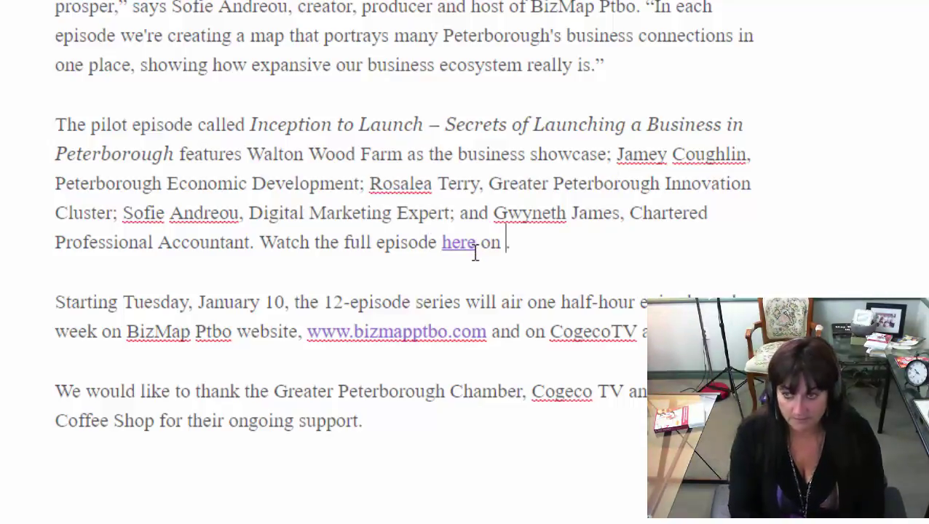
pyautogui.write('Jan')
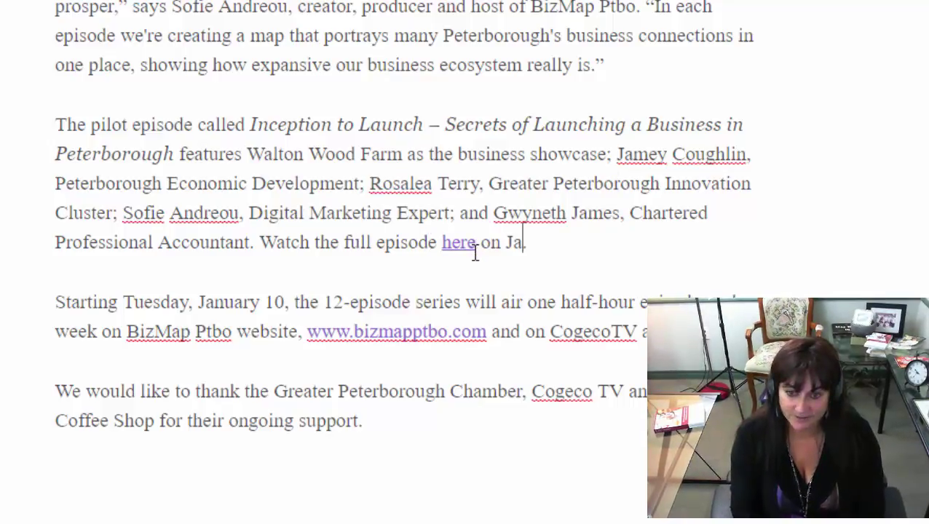
pyautogui.write('uary 2')
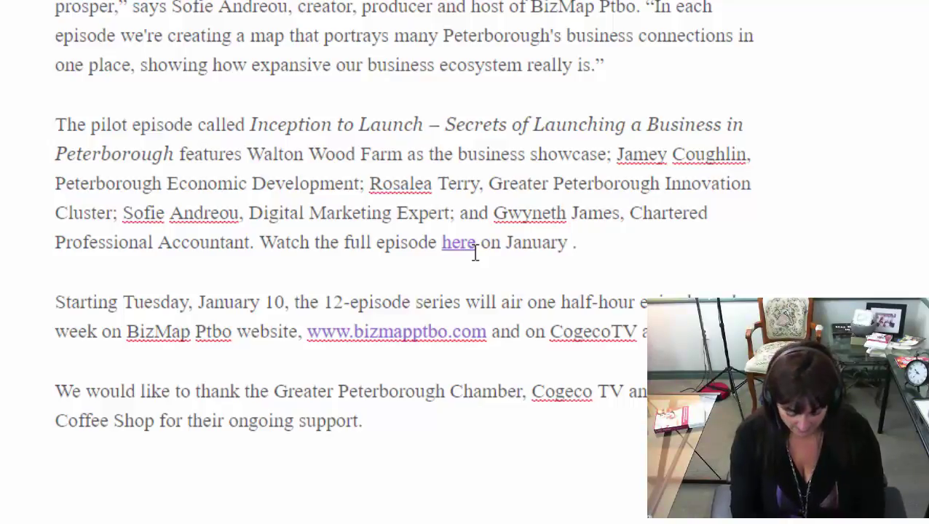
pyautogui.press('BackSpace')
pyautogui.write('10th')
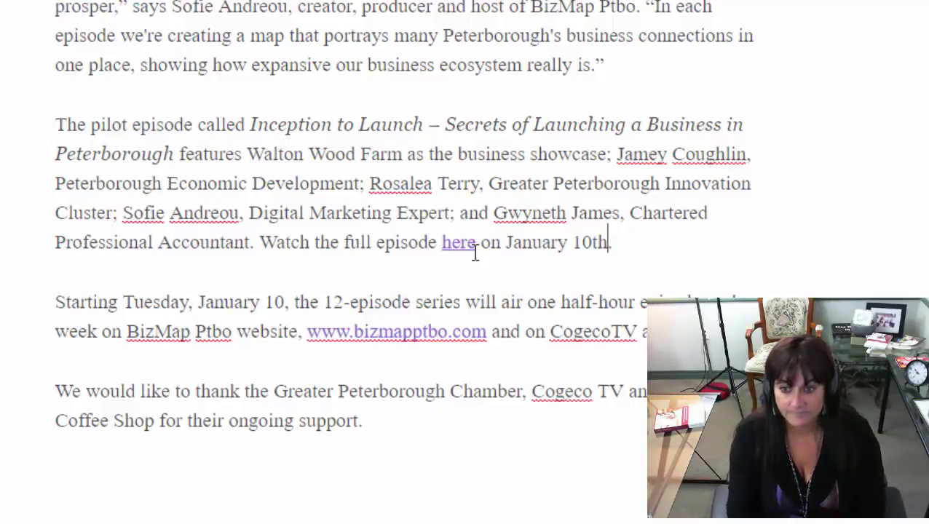
pyautogui.scroll(5, 393, 288)
pyautogui.scroll(15, 394, 287)
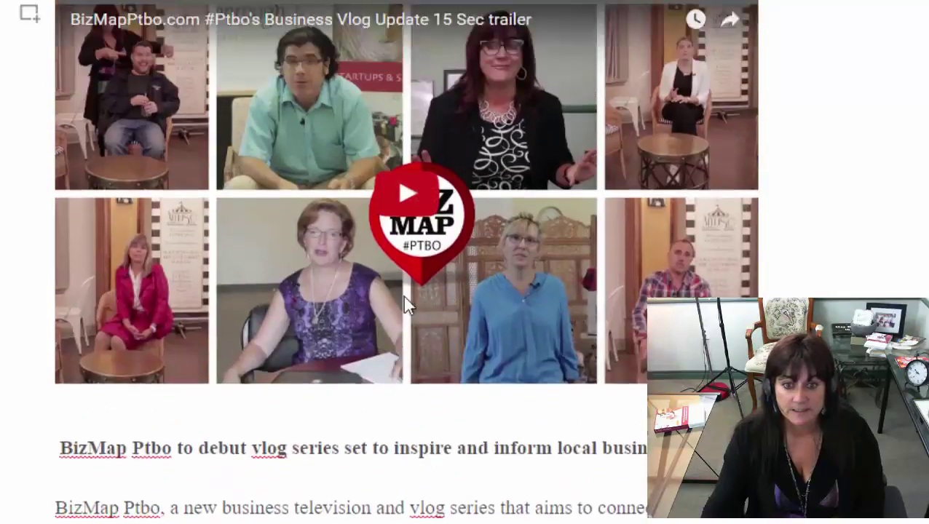
pyautogui.scroll(-4, 769, 235)
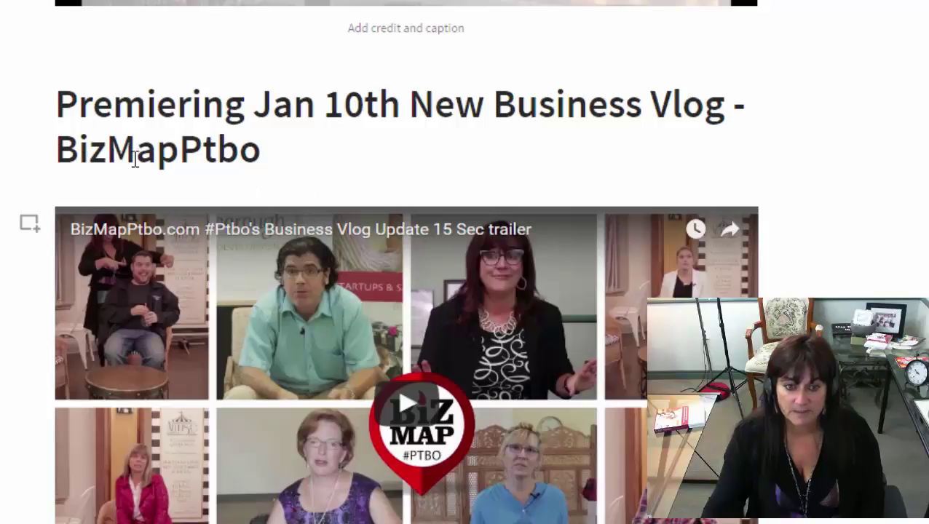
pyautogui.scroll(-4, 346, 175)
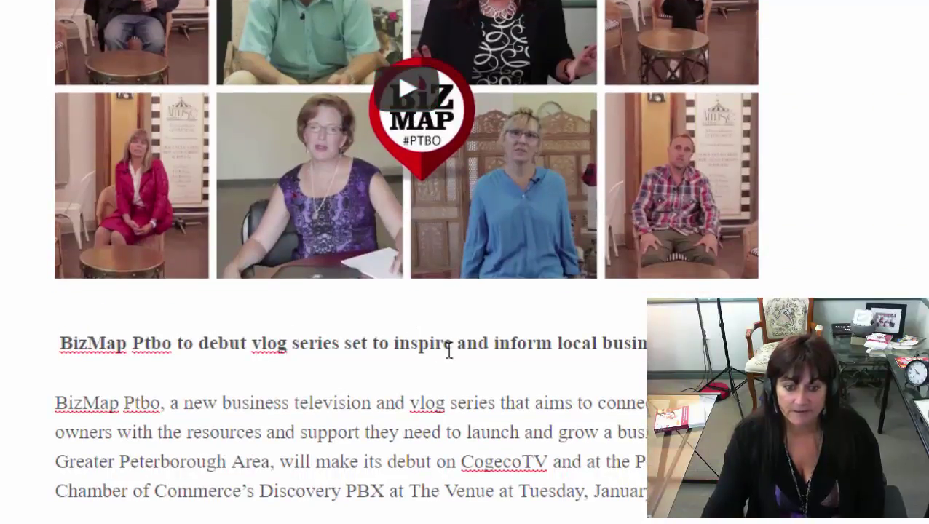
pyautogui.scroll(-13, 449, 351)
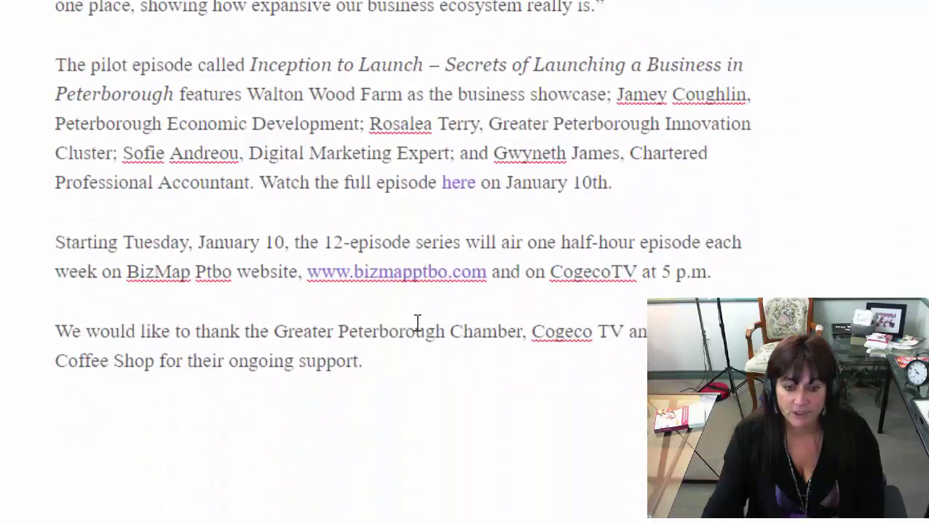
pyautogui.scroll(14, 442, 374)
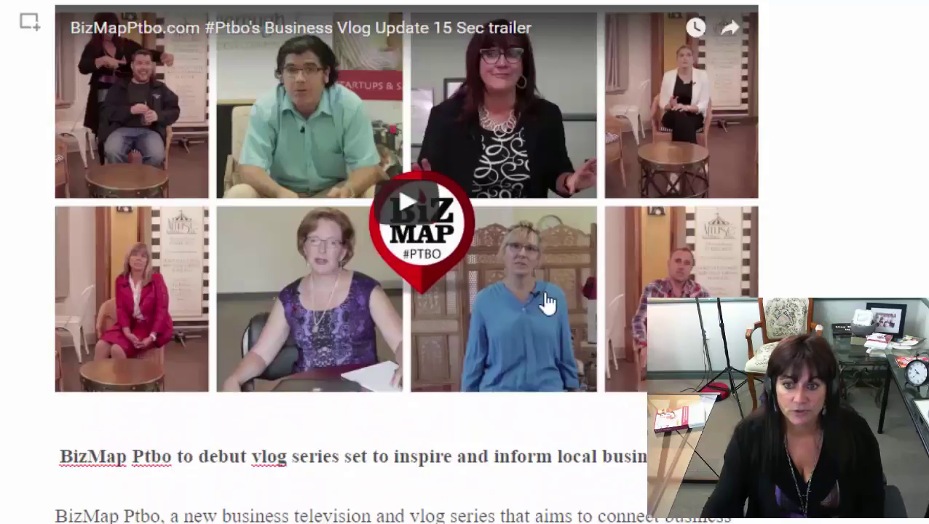
pyautogui.scroll(2, 547, 304)
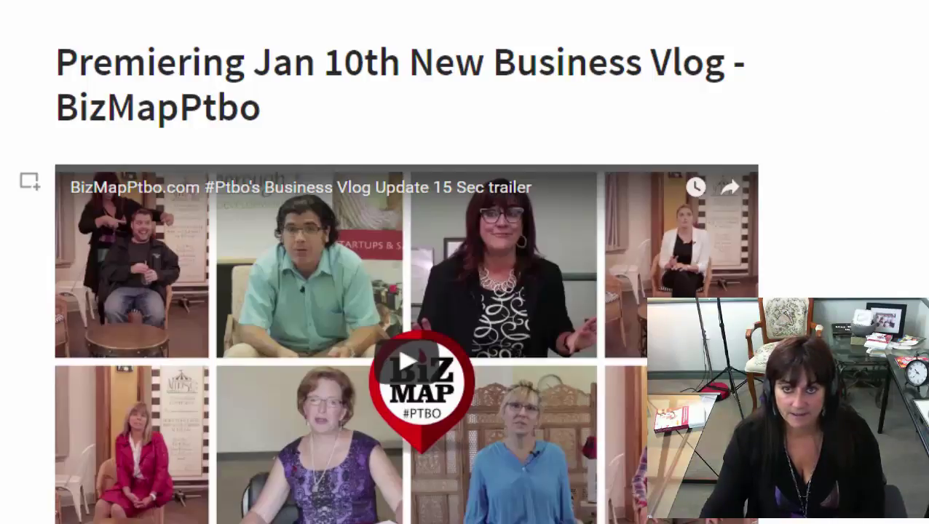
pyautogui.scroll(-5, 477, 315)
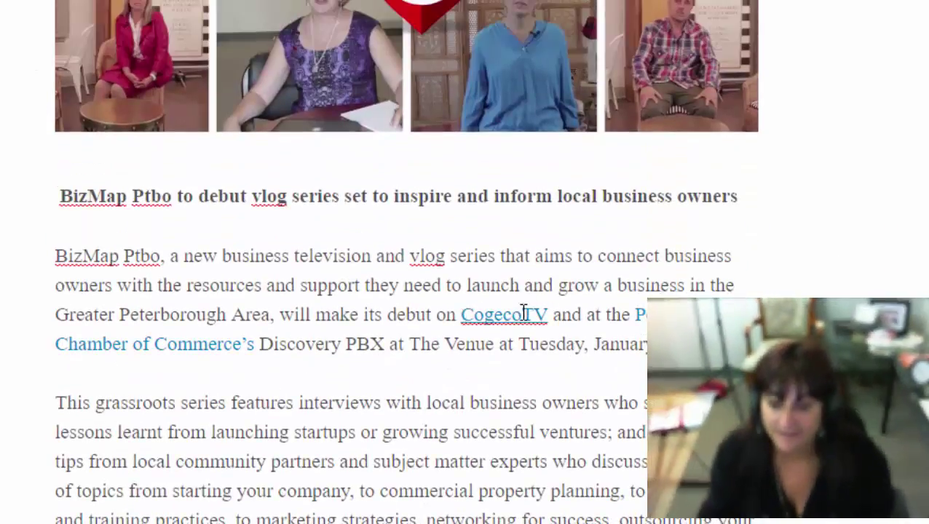
pyautogui.scroll(-3, 627, 309)
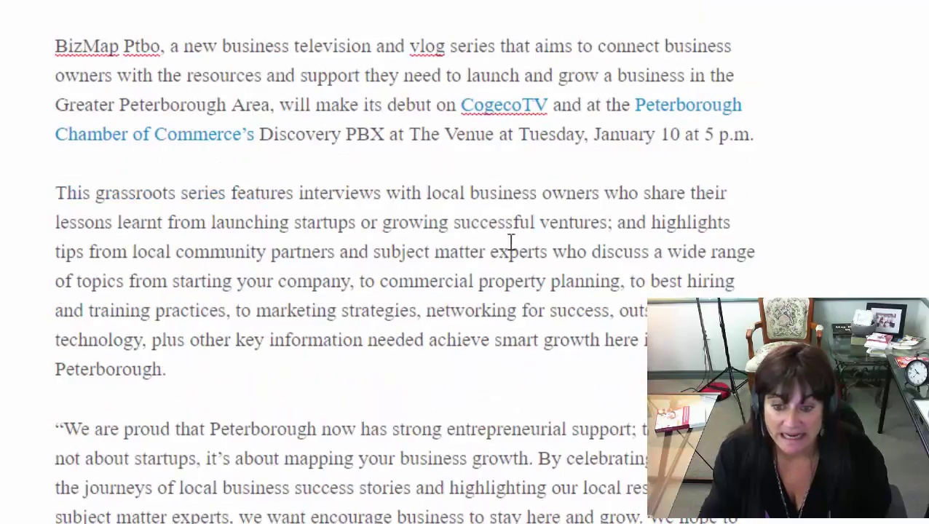
pyautogui.scroll(-3, 510, 245)
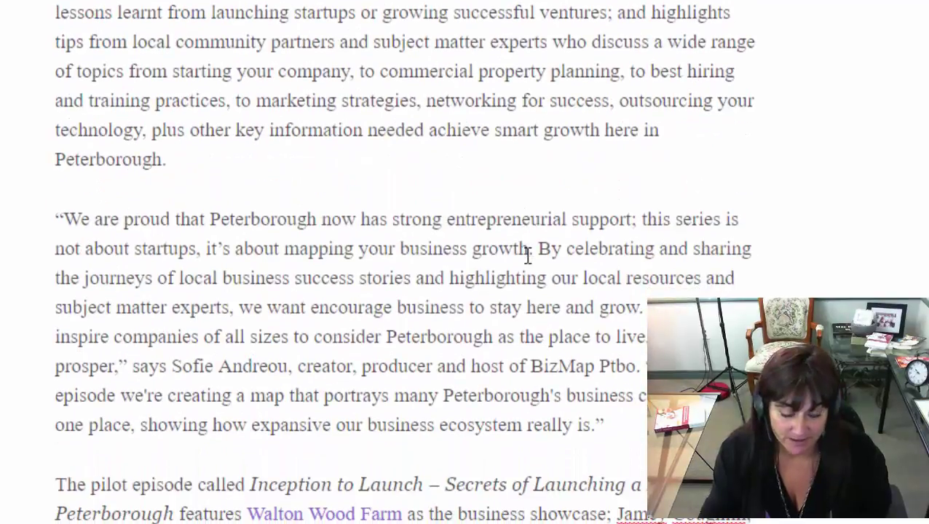
pyautogui.scroll(-3, 529, 255)
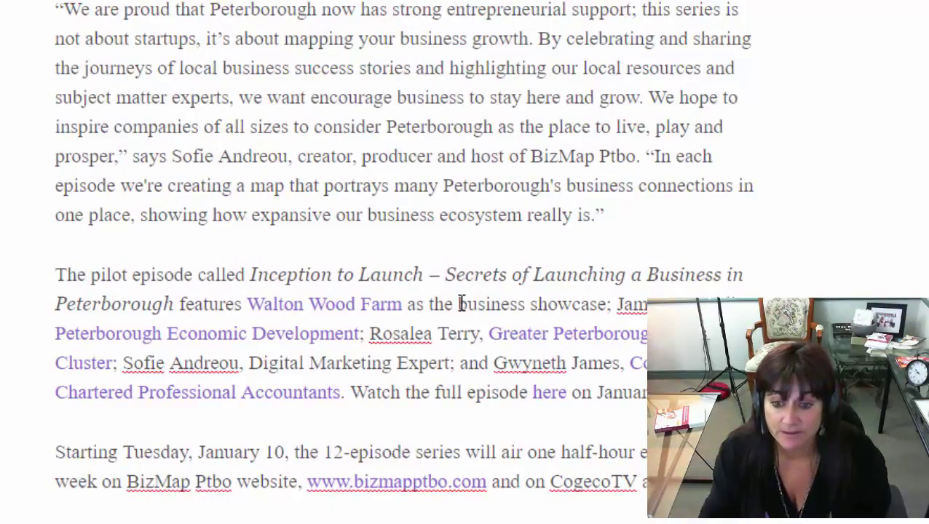
pyautogui.scroll(-2, 575, 409)
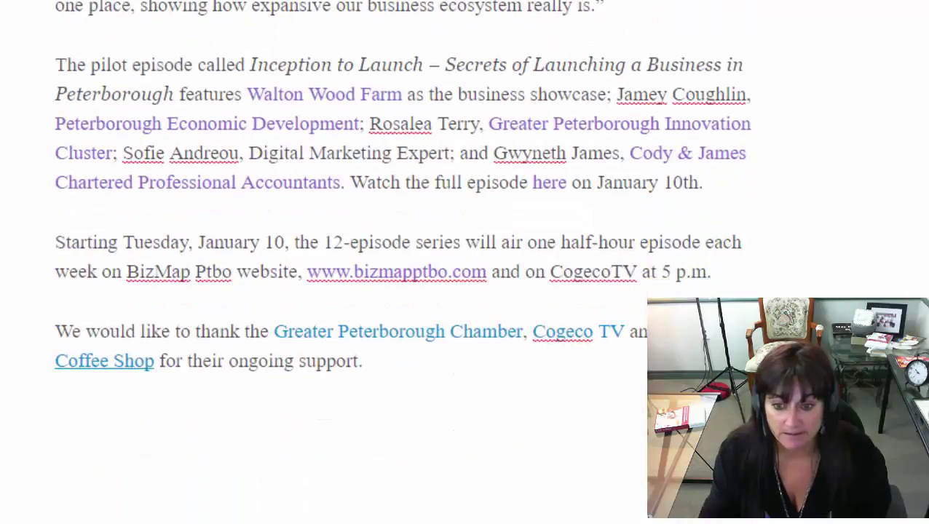
pyautogui.scroll(2, 576, 410)
pyautogui.scroll(3, 167, 320)
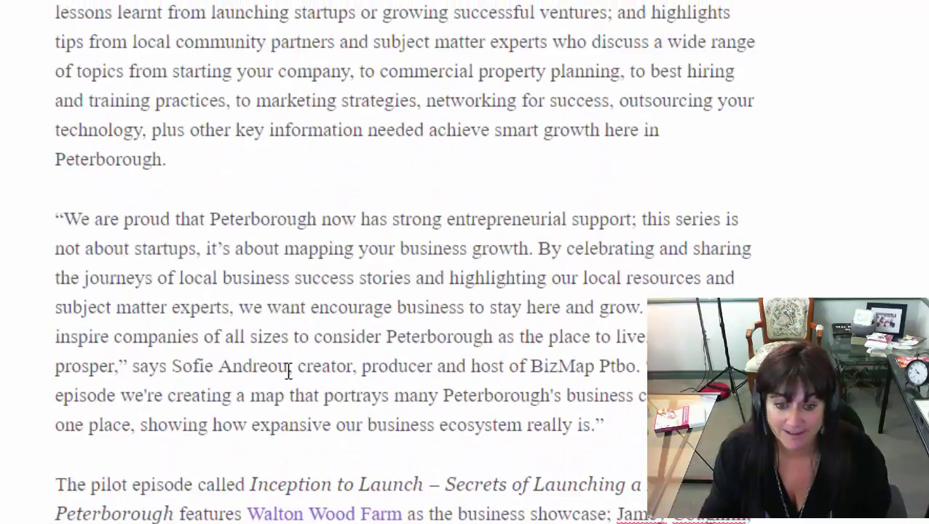
# Step: Link the host's name in the quote to her website URL and apply it
pyautogui.moveTo(287, 371); pyautogui.dragTo(172, 368)
pyautogui.scroll(2, 408, 263)
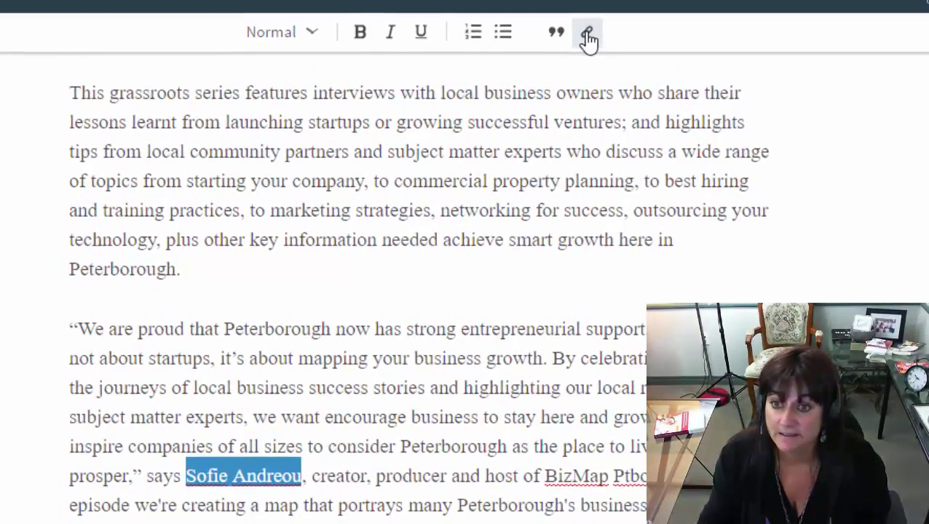
pyautogui.click(587, 36)
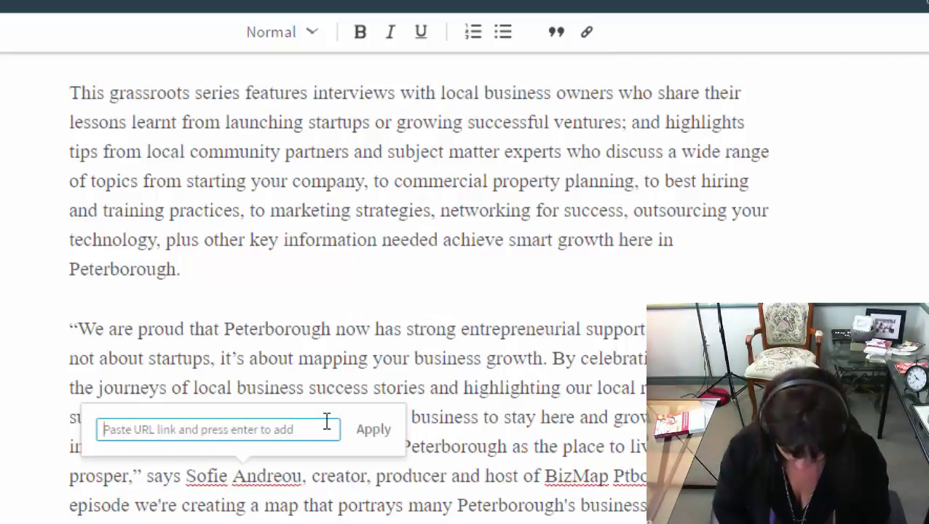
pyautogui.write('www.sofieant')
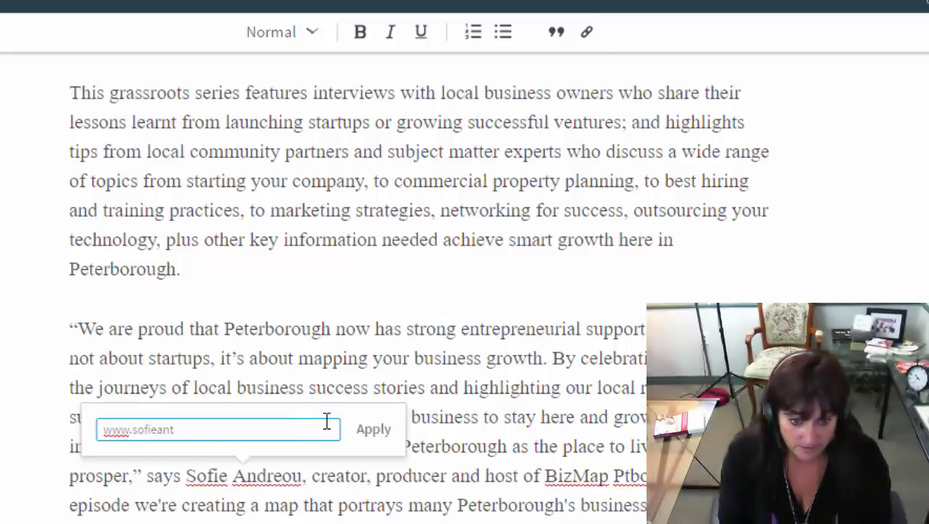
pyautogui.press('BackSpace')
pyautogui.write('dreou.com')
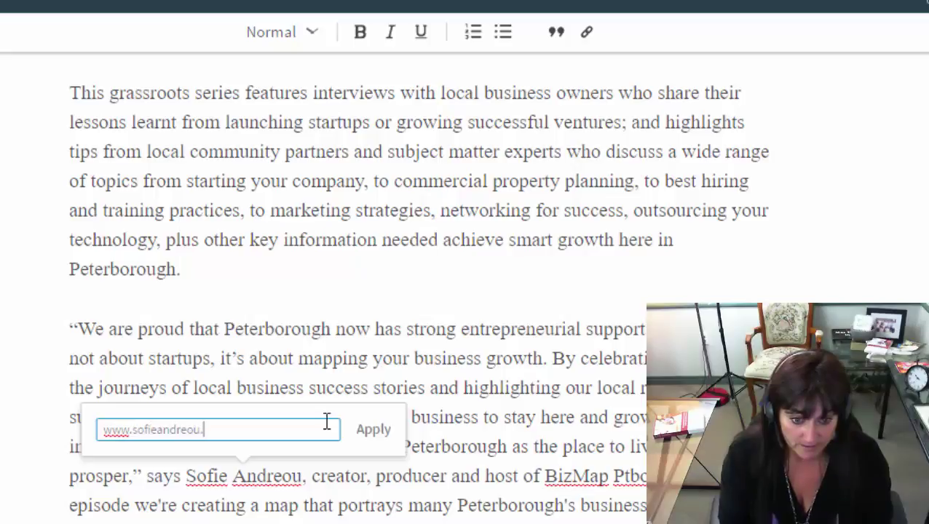
pyautogui.click(364, 433)
pyautogui.click(240, 385)
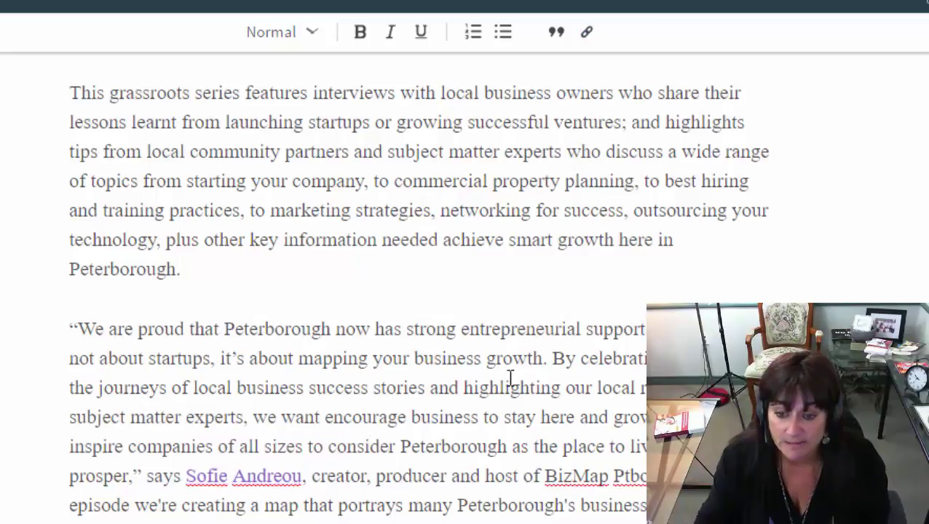
pyautogui.scroll(-4, 514, 377)
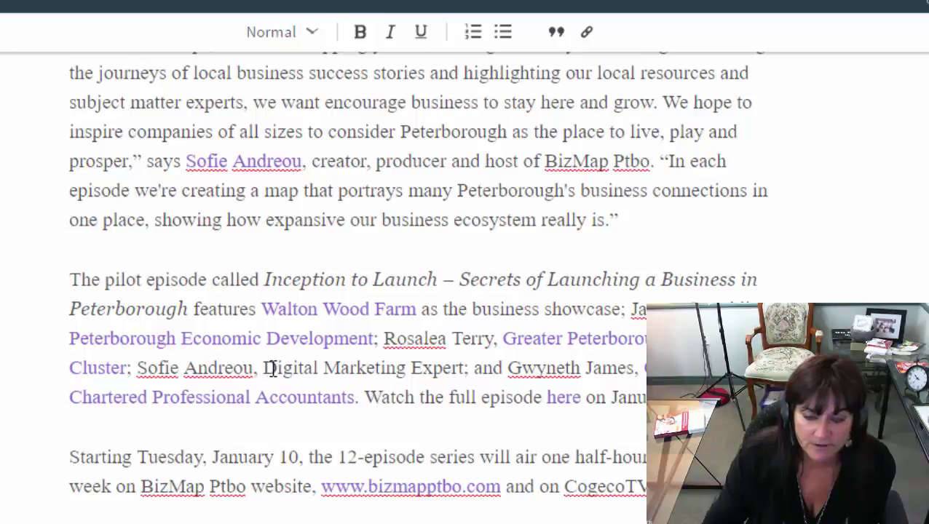
pyautogui.moveTo(262, 368); pyautogui.dragTo(466, 371)
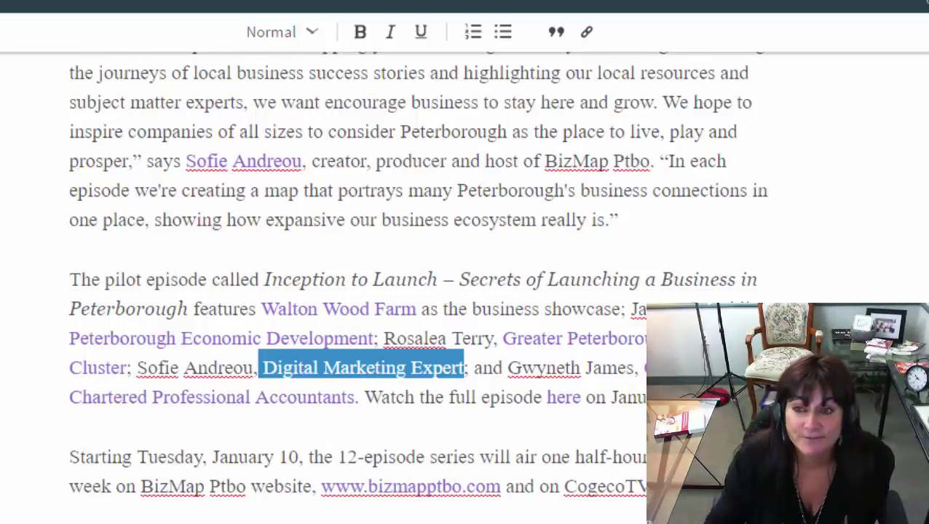
pyautogui.scroll(15, 421, 288)
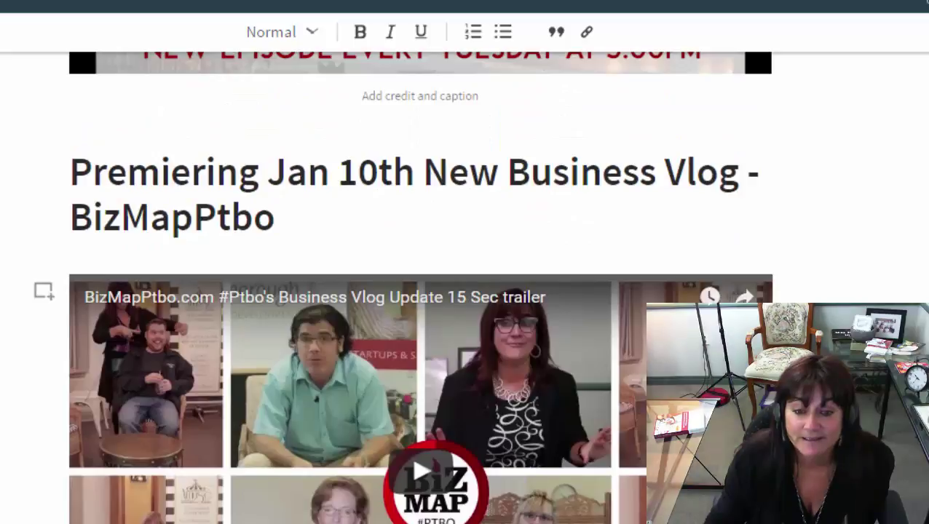
pyautogui.scroll(-3, 146, 279)
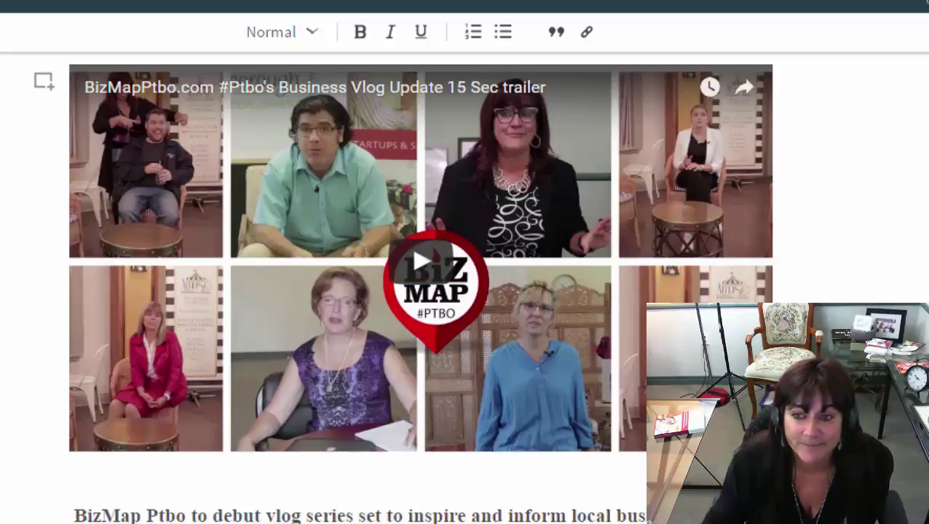
pyautogui.scroll(6, 421, 292)
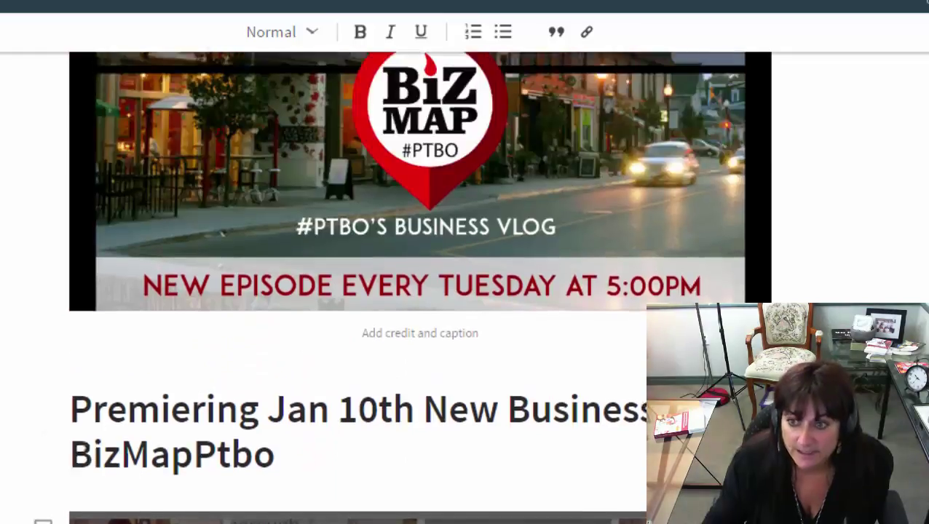
pyautogui.scroll(-15, 837, 267)
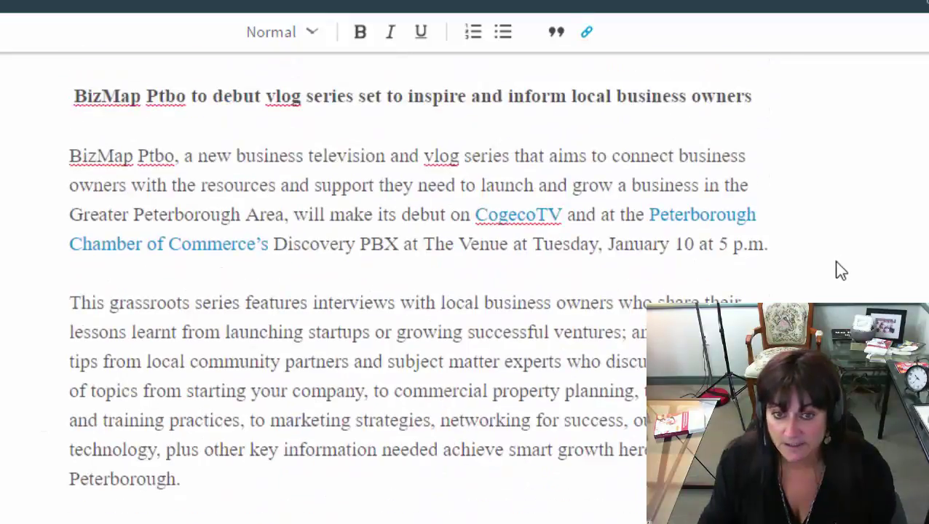
pyautogui.scroll(-1, 872, 270)
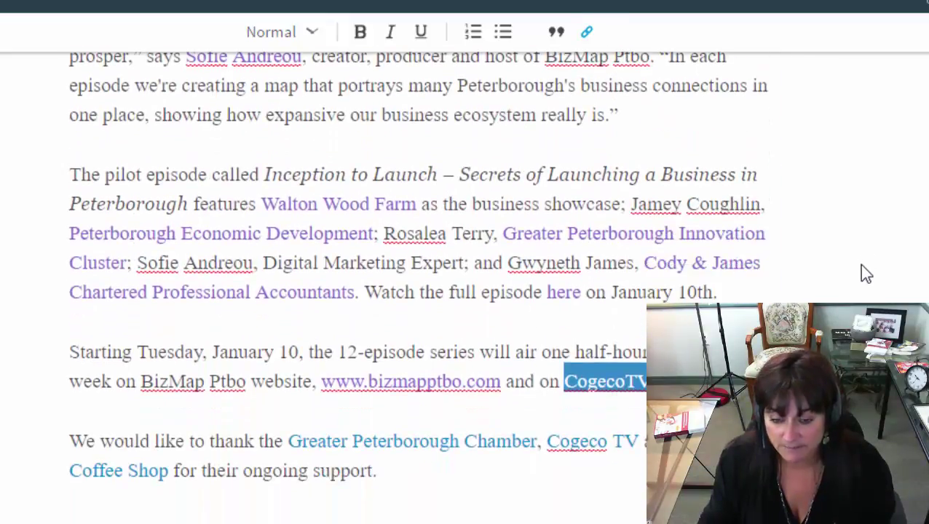
pyautogui.scroll(12, 418, 287)
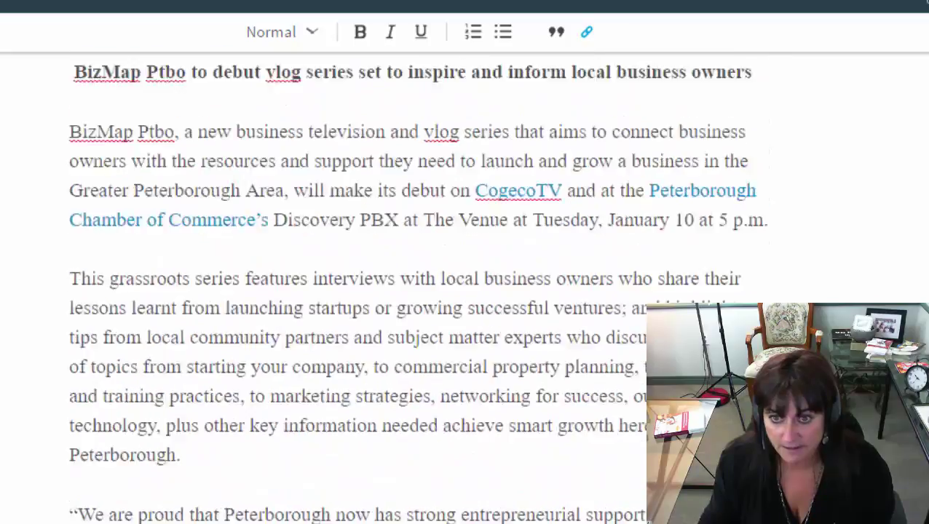
pyautogui.scroll(4, 543, 365)
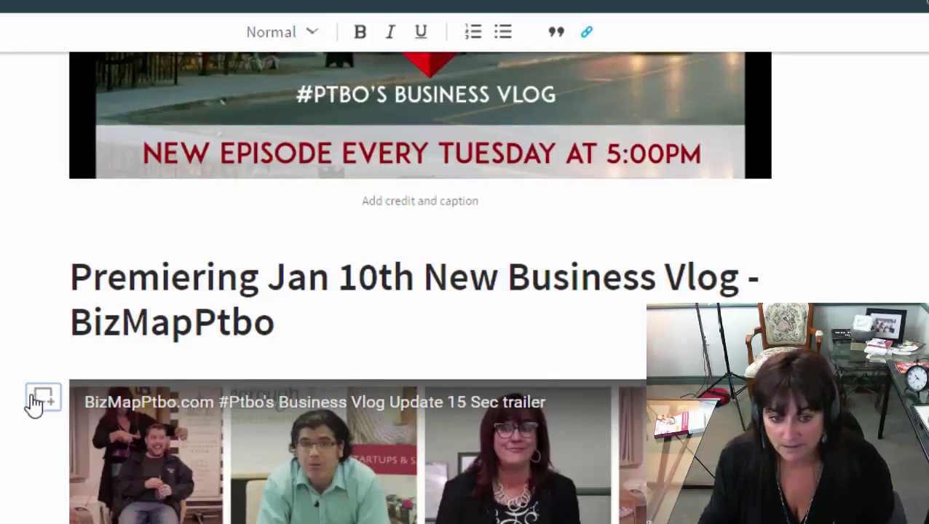
pyautogui.scroll(-3, 39, 405)
pyautogui.scroll(-15, 420, 287)
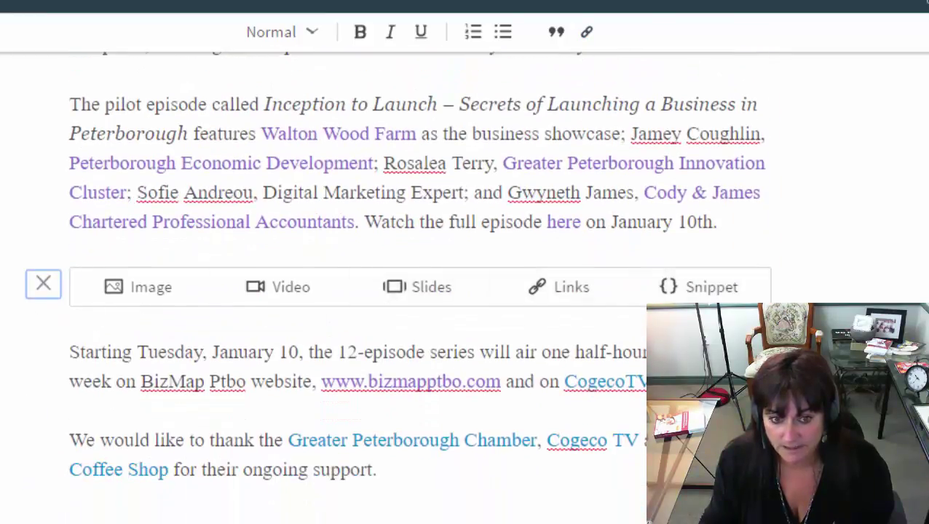
pyautogui.click(42, 284)
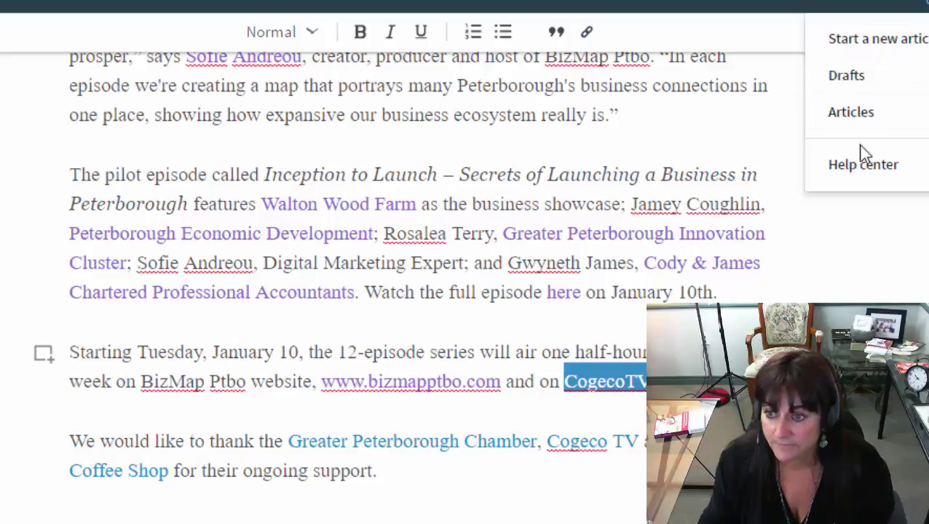
pyautogui.click(868, 278)
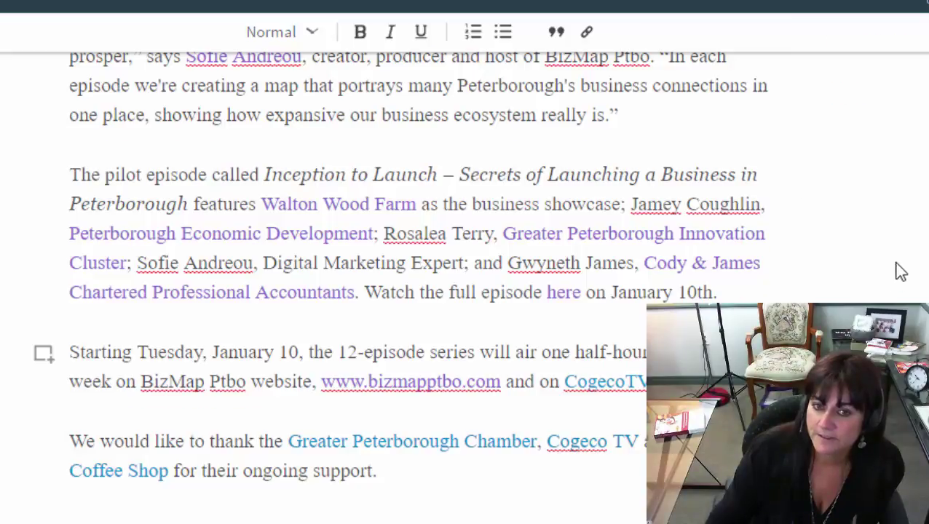
pyautogui.scroll(15, 901, 271)
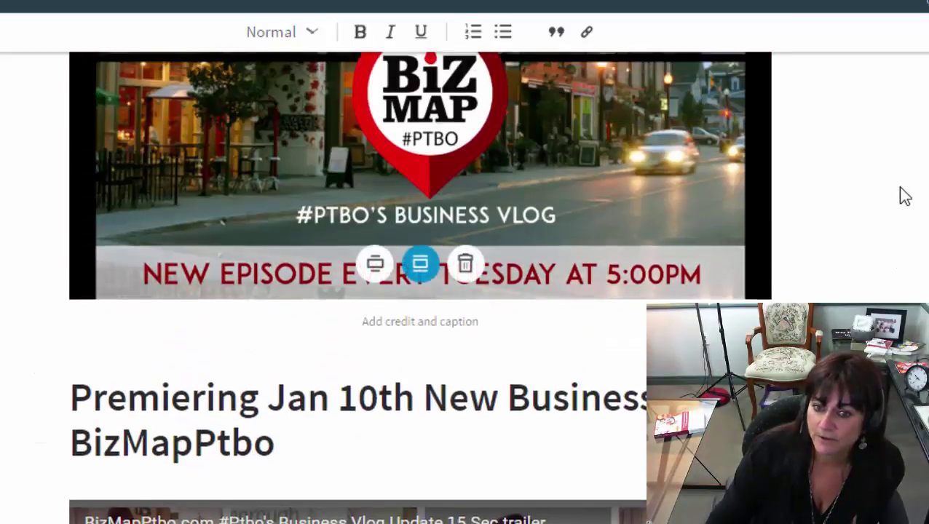
pyautogui.scroll(2, 905, 197)
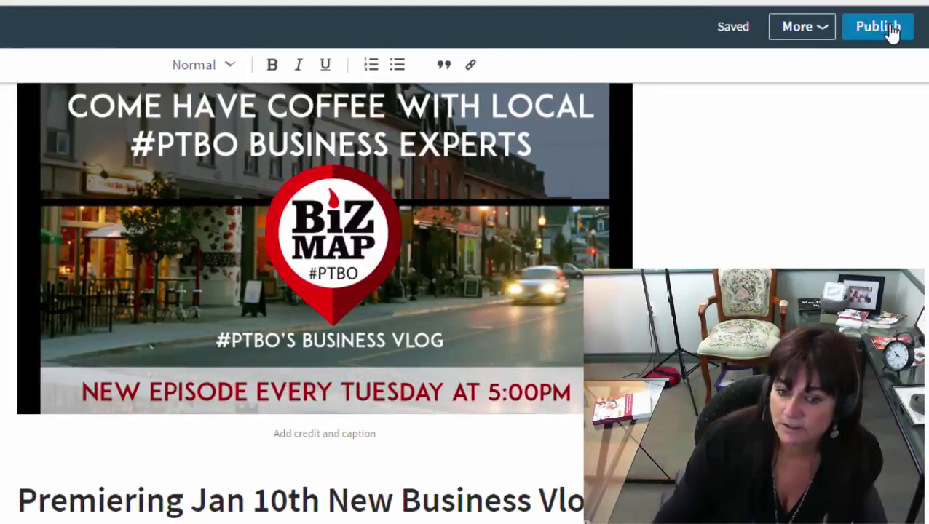
# Step: Begin publishing, focus the 'Tell your network' box, then copy all the Word document's text
pyautogui.click(890, 29)
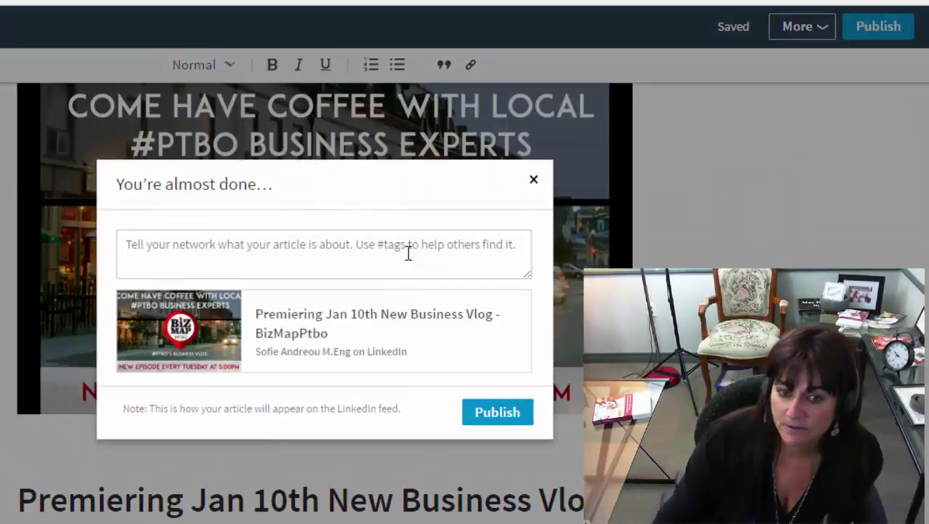
pyautogui.click(364, 253)
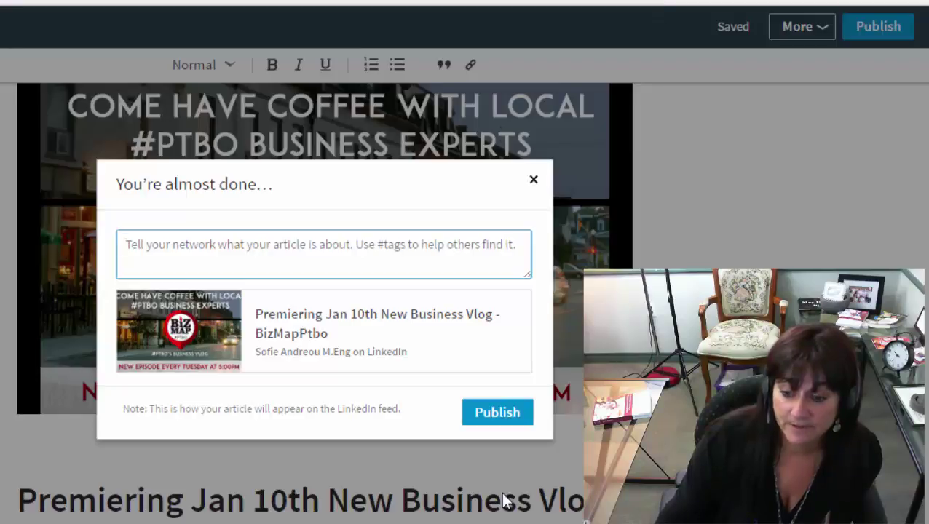
pyautogui.hotkey('alt', 'Tab')
pyautogui.hotkey('ctrl', 'a')
pyautogui.scroll(3, 384, 409)
pyautogui.hotkey('ctrl', 'c')
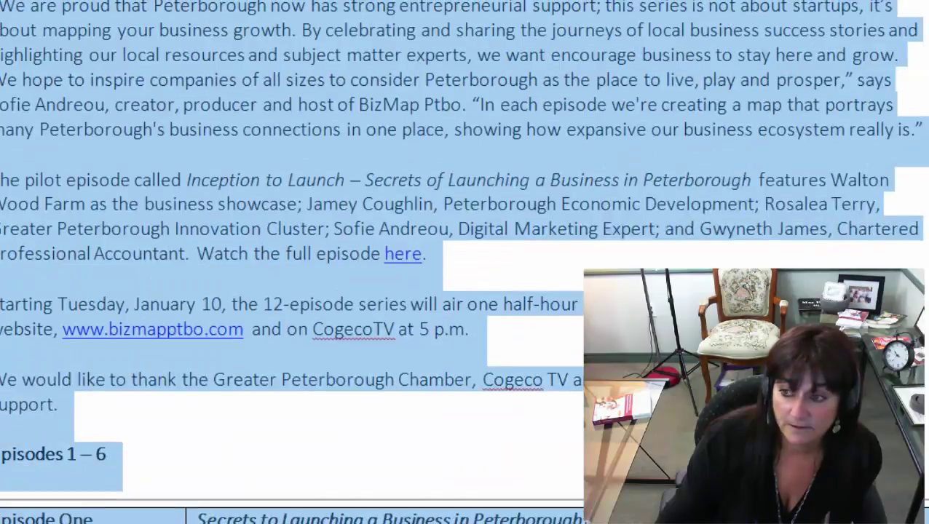
# Step: Paste the copied post text into the article's share description box
pyautogui.hotkey('alt', 'Tab')
pyautogui.hotkey('ctrl', 'v')
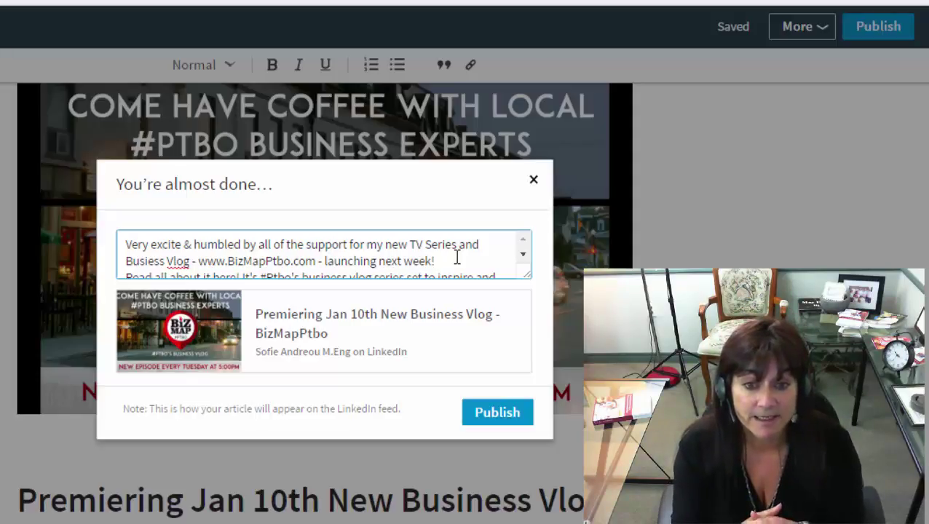
# Step: Correct the share text to 'excited', 'on how to grow' and 'Play - Prosper', then publish
pyautogui.click(183, 245)
pyautogui.write('d')
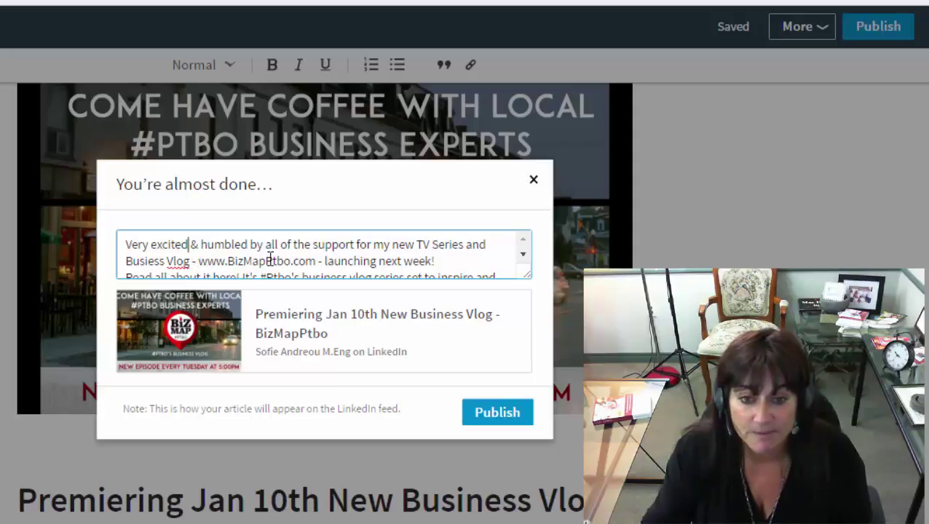
pyautogui.click(523, 254)
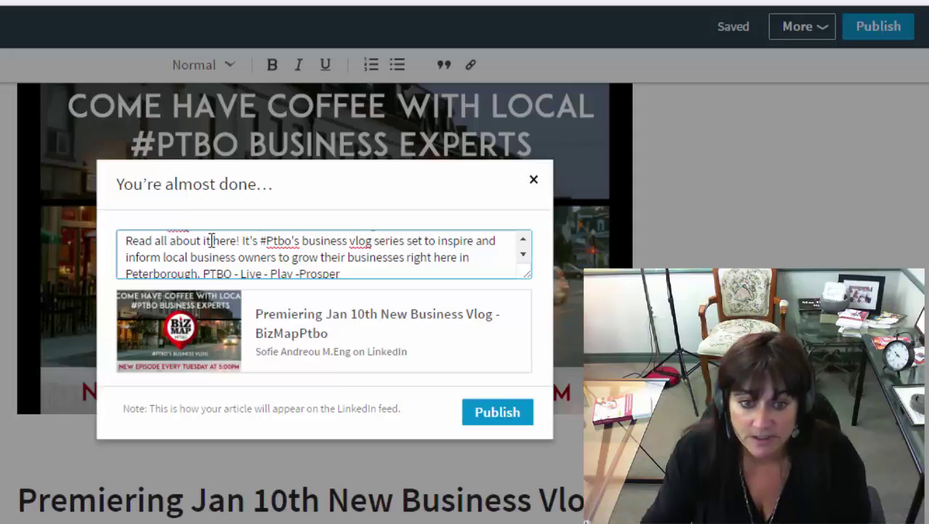
pyautogui.doubleClick(284, 258)
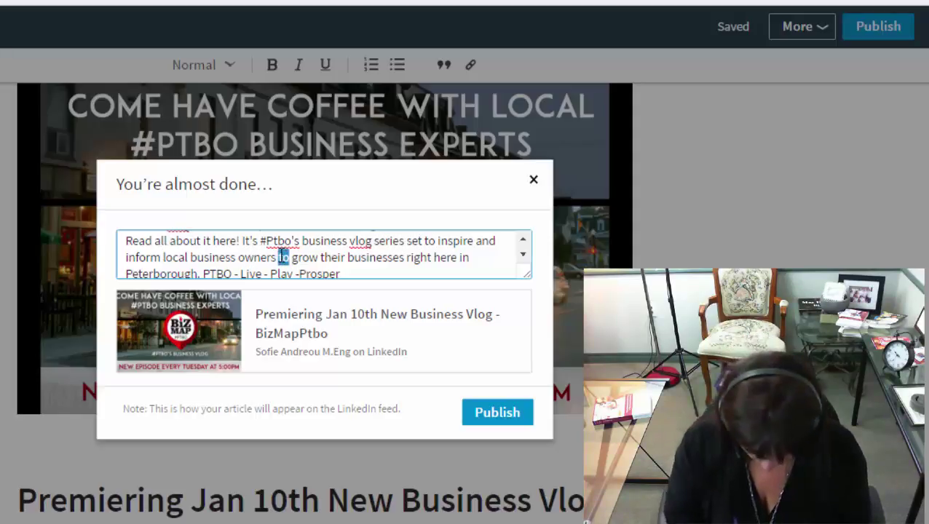
pyautogui.write('on how to')
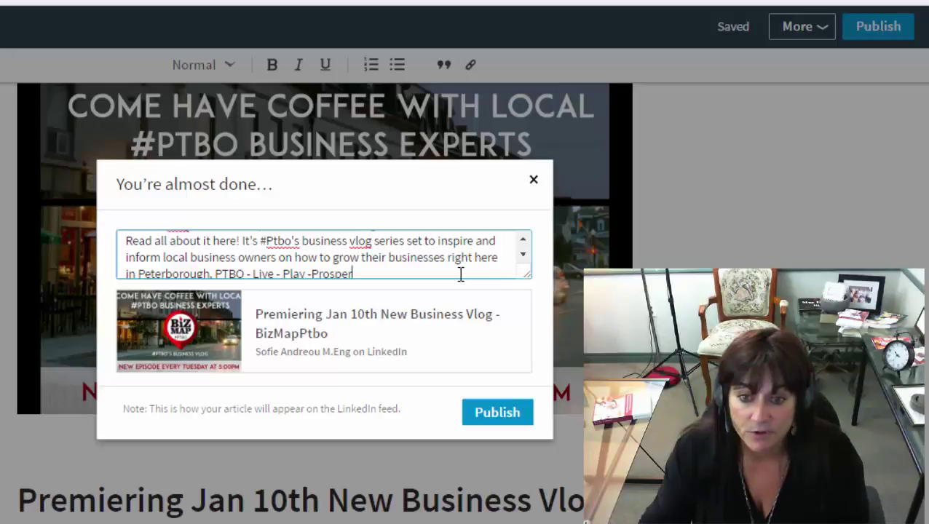
pyautogui.click(312, 273)
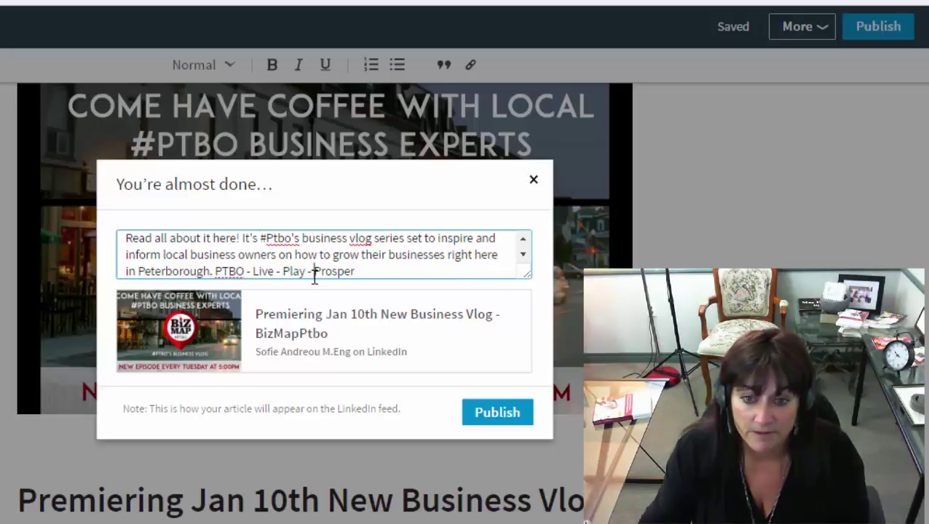
pyautogui.click(492, 426)
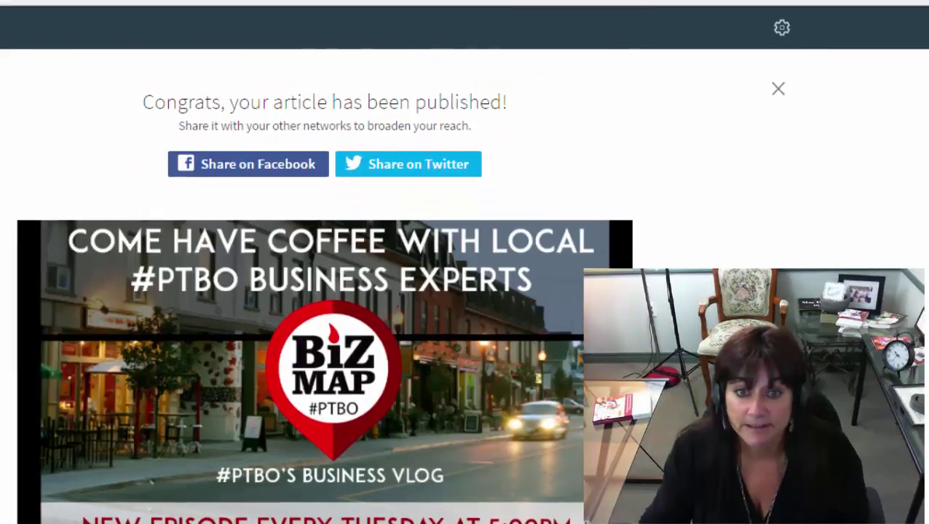
# Step: Like the published article at its end, then bring up its Share options
pyautogui.scroll(-6, 325, 291)
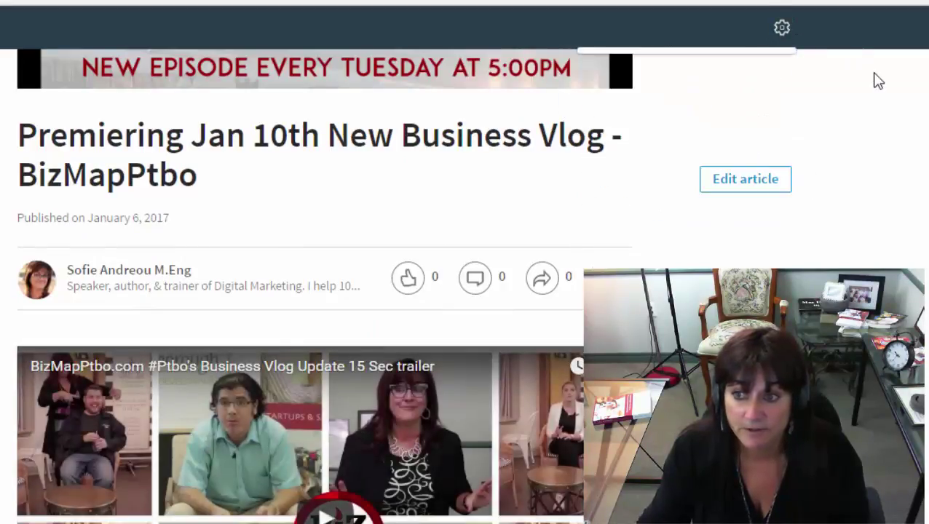
pyautogui.scroll(-8, 845, 88)
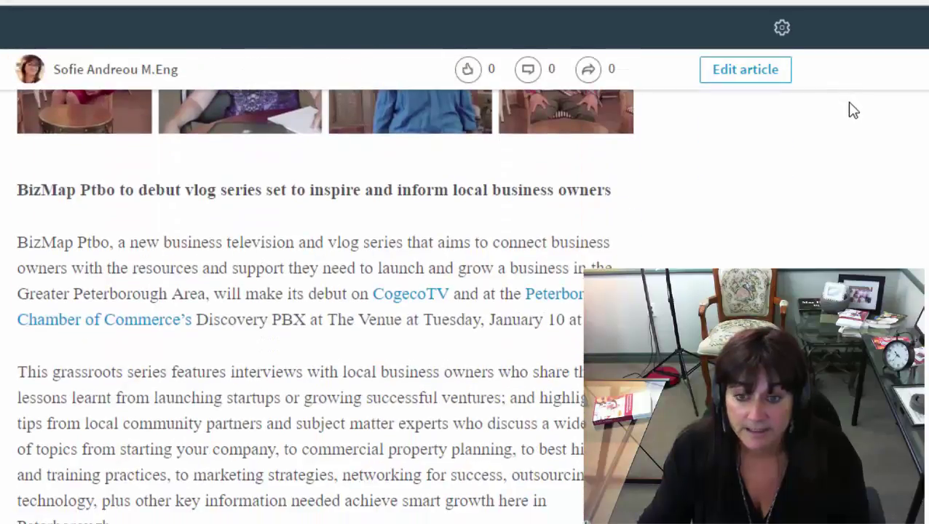
pyautogui.scroll(-10, 853, 109)
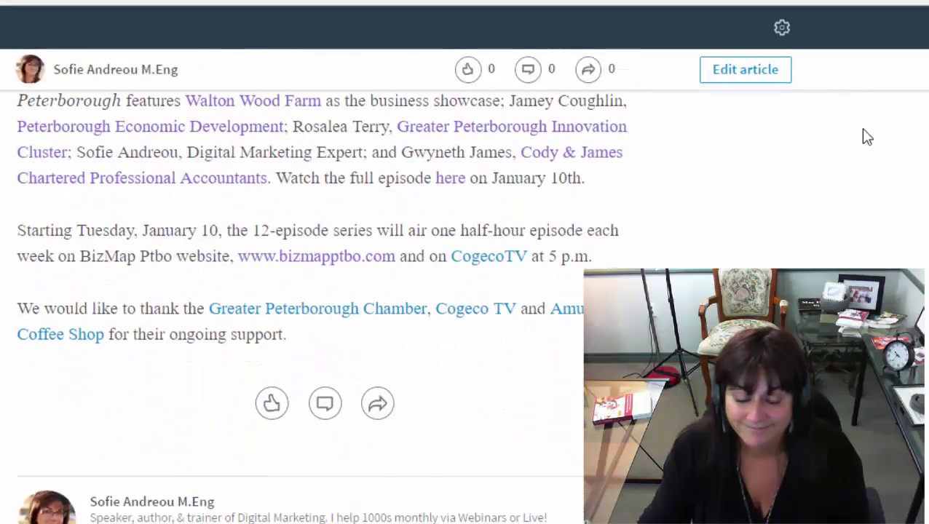
pyautogui.click(271, 402)
pyautogui.scroll(4, 272, 403)
pyautogui.scroll(10, 491, 255)
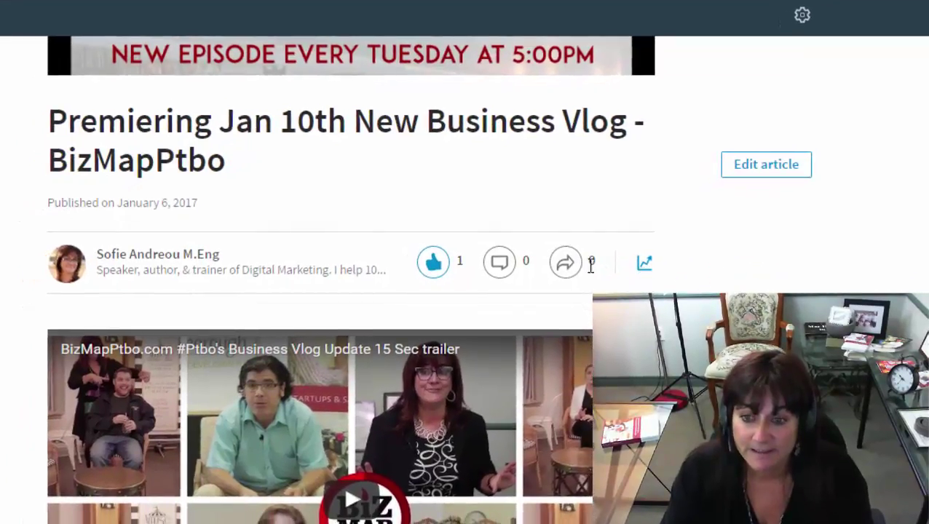
pyautogui.click(565, 264)
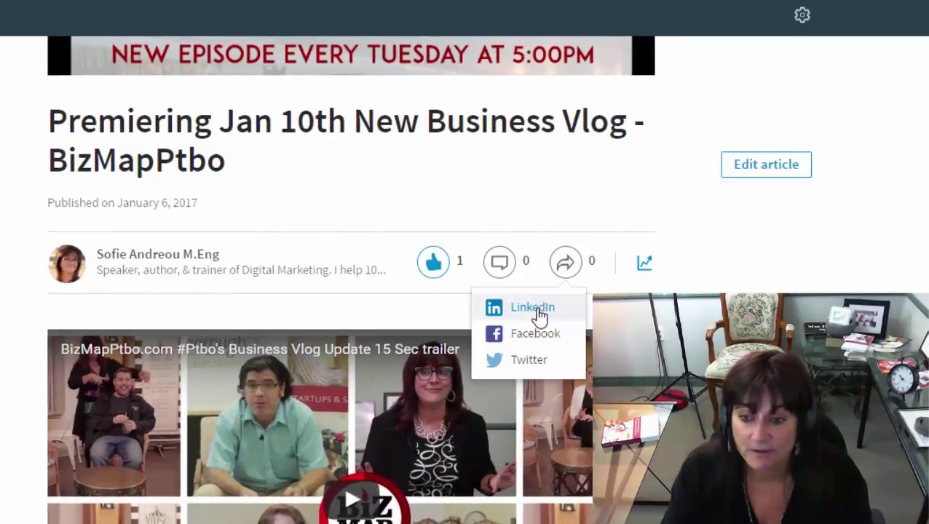